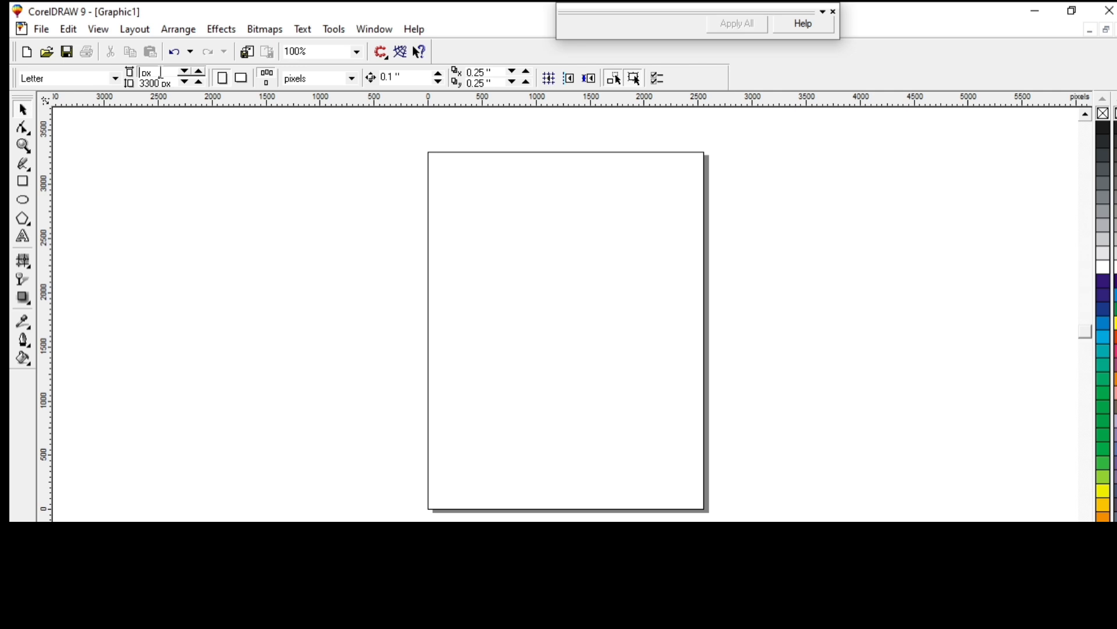
Set the page size to 1280 px wide by 720 px high.
type("1280")
left_click(160, 83)
key("BackSpace")
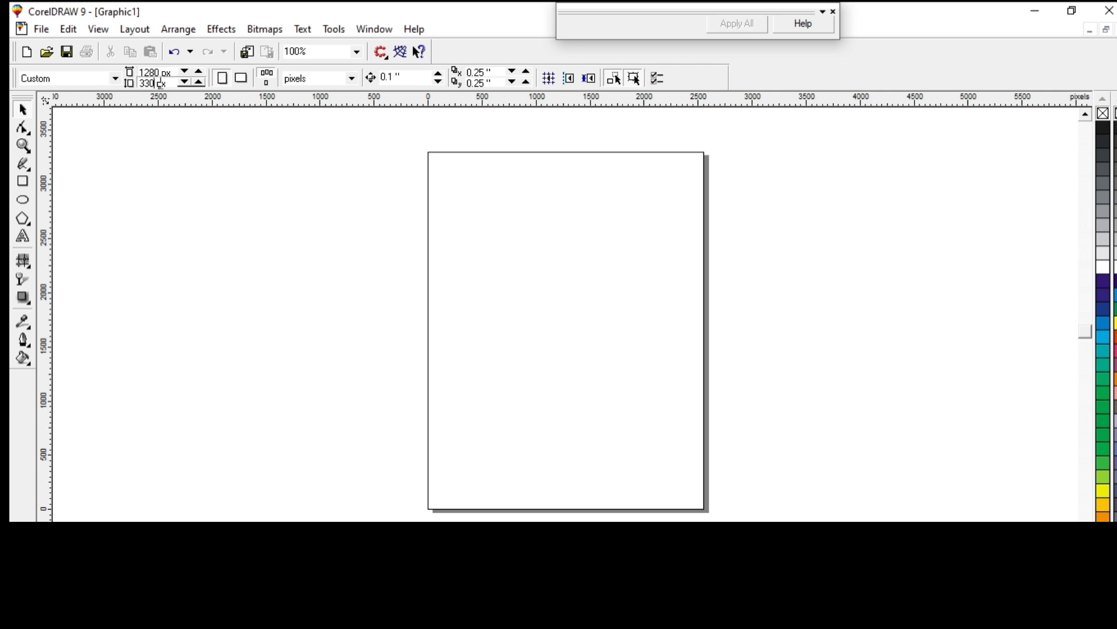
key("BackSpace")
key("BackSpace")
key("BackSpace")
type("720")
key("Return")
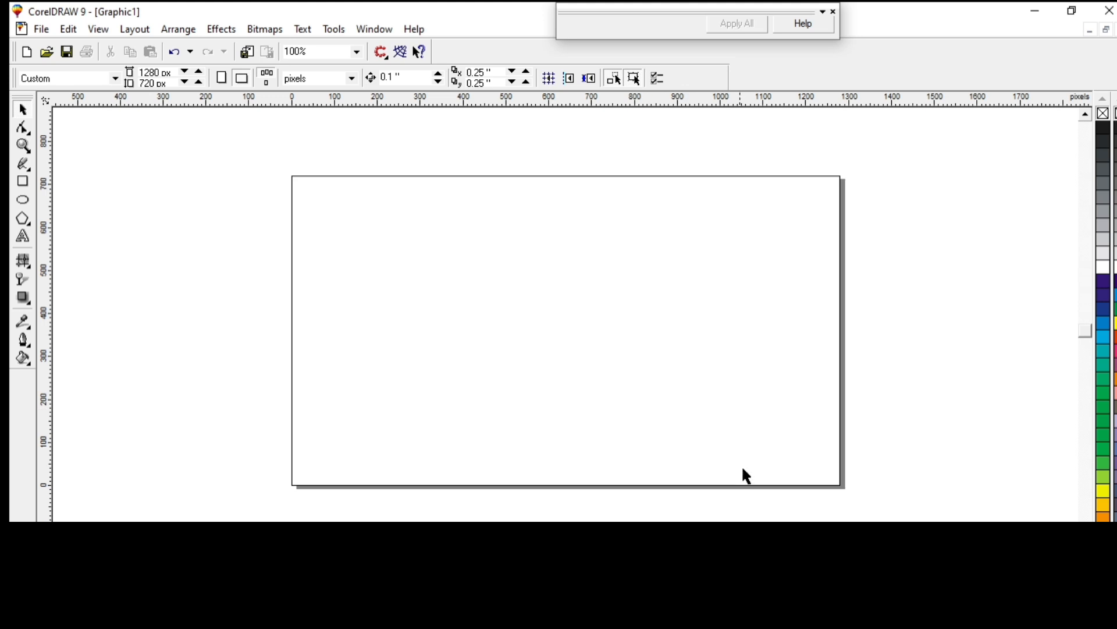
Copy the man's photo from the THUMBNAIL document and paste it into Graphic1.
left_click(1093, 32)
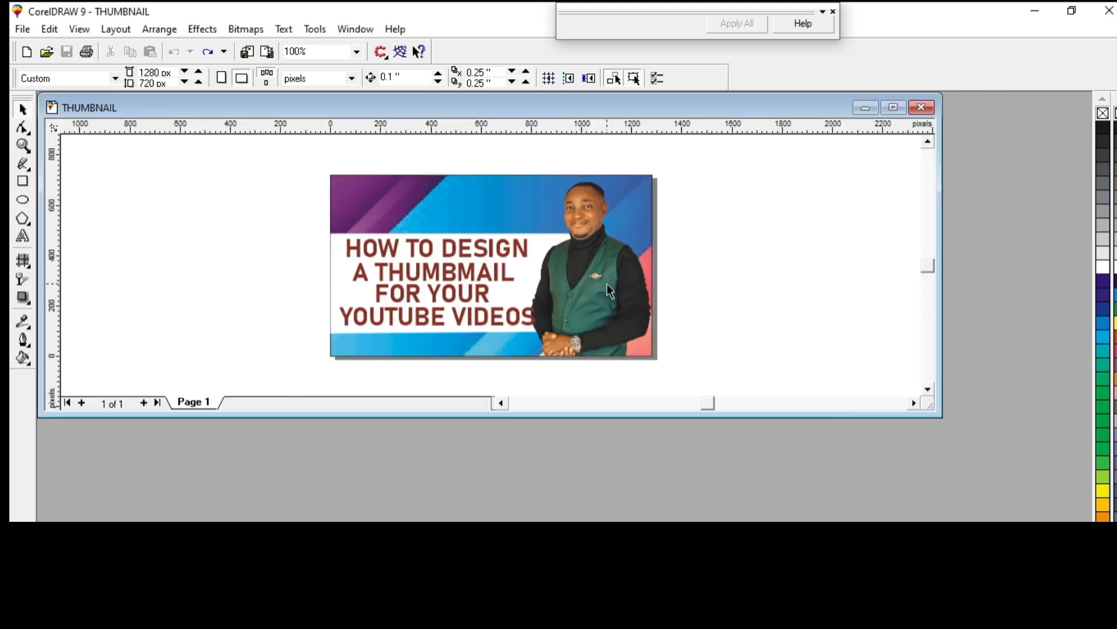
left_click(607, 285)
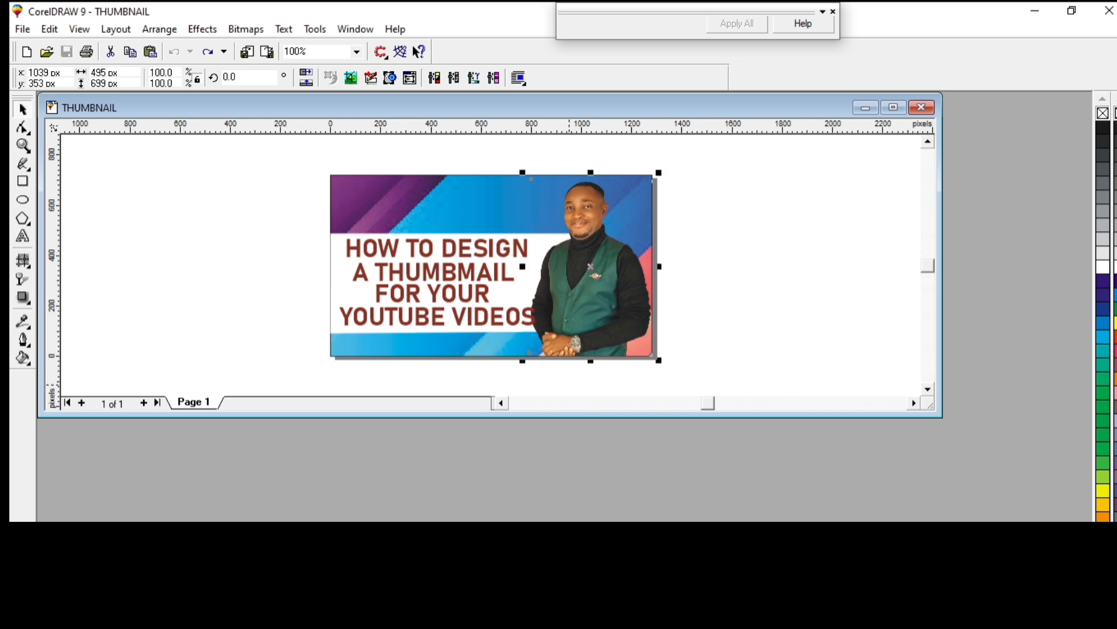
left_click(119, 559)
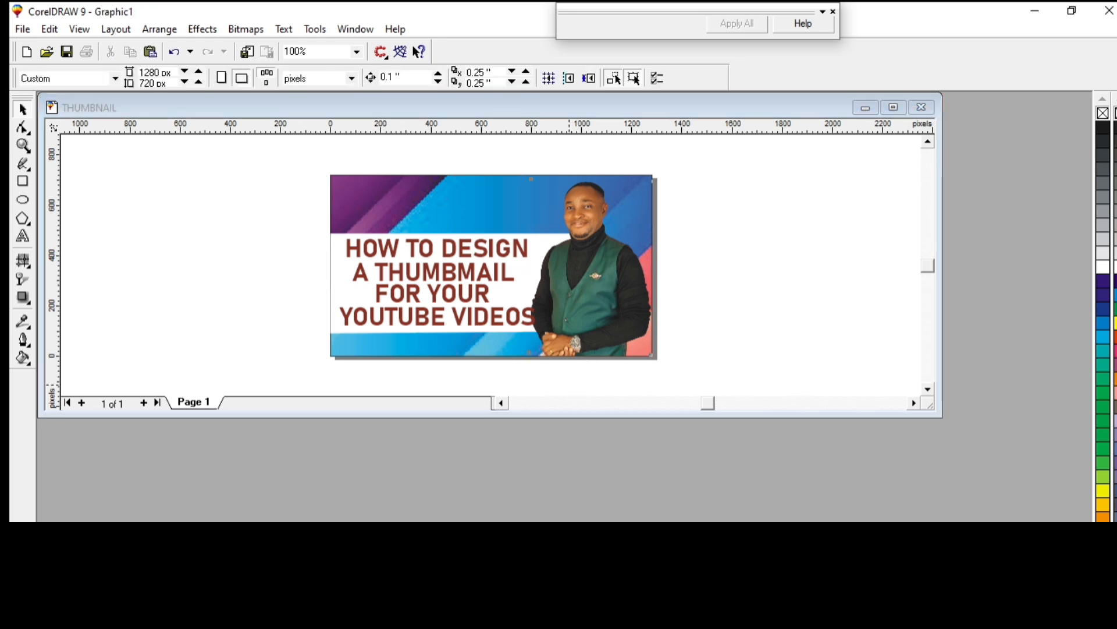
left_click(127, 559)
key("ctrl+v")
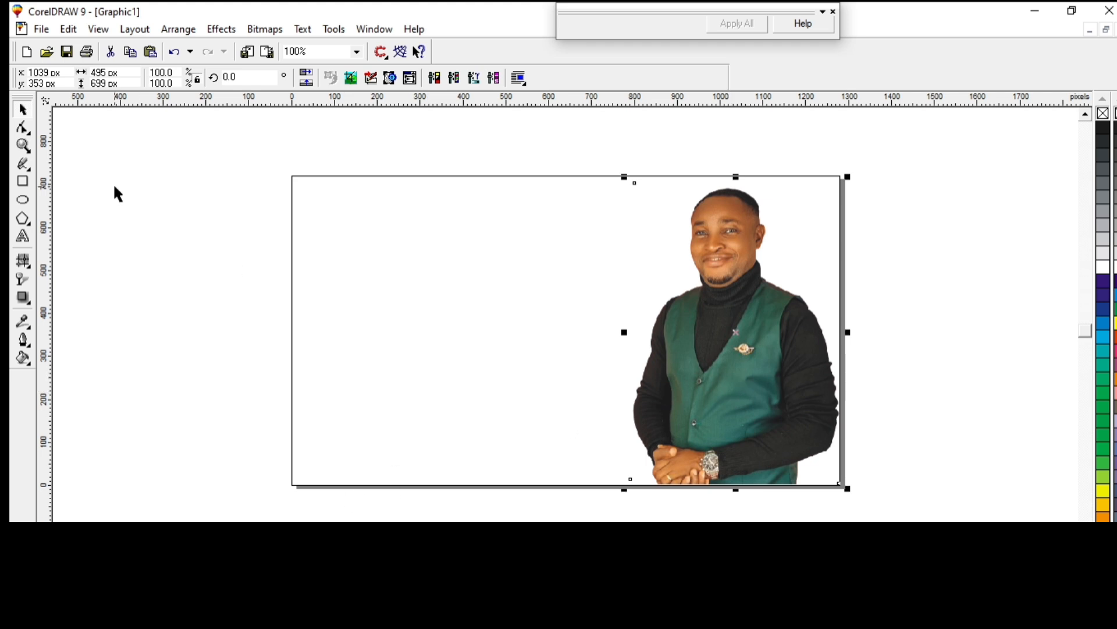
Add a page-sized rectangle of 1280 × 720 px behind the man's photo.
left_click(23, 182)
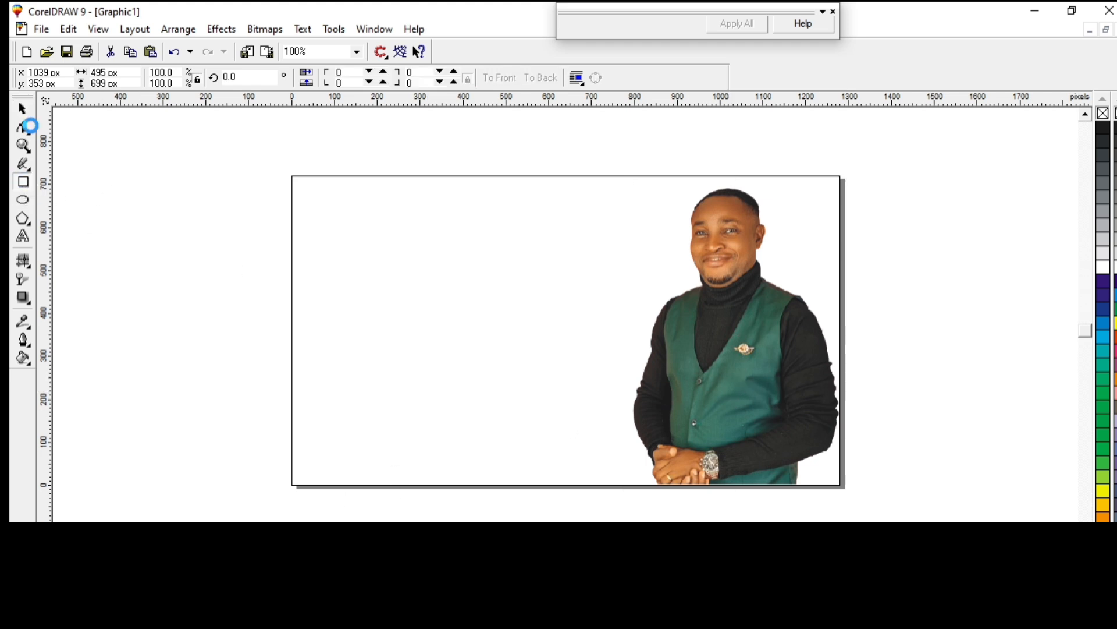
double_click(22, 110)
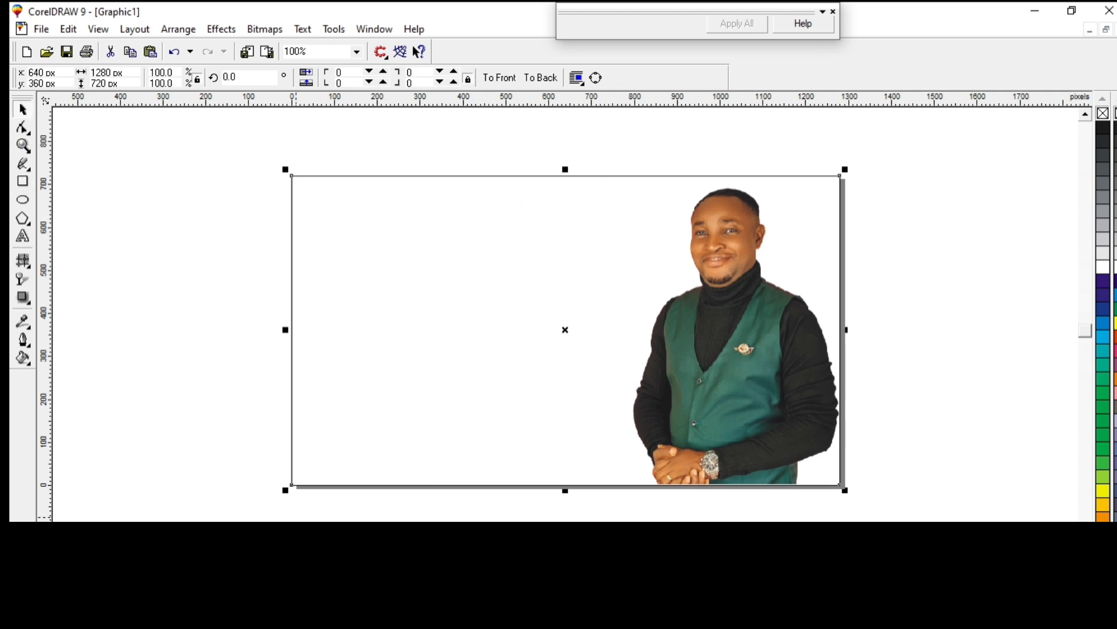
Switch to File Explorer, copy the image download (12) from the background folder in Pictures, and paste it into the CorelDRAW drawing.
key("alt+Tab")
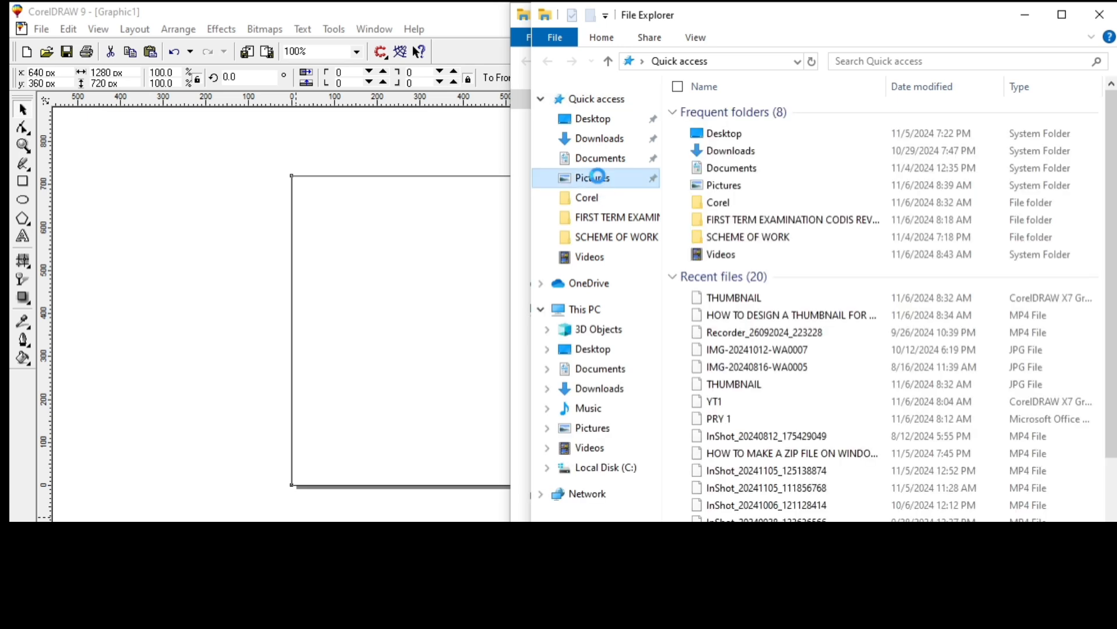
left_click(601, 180)
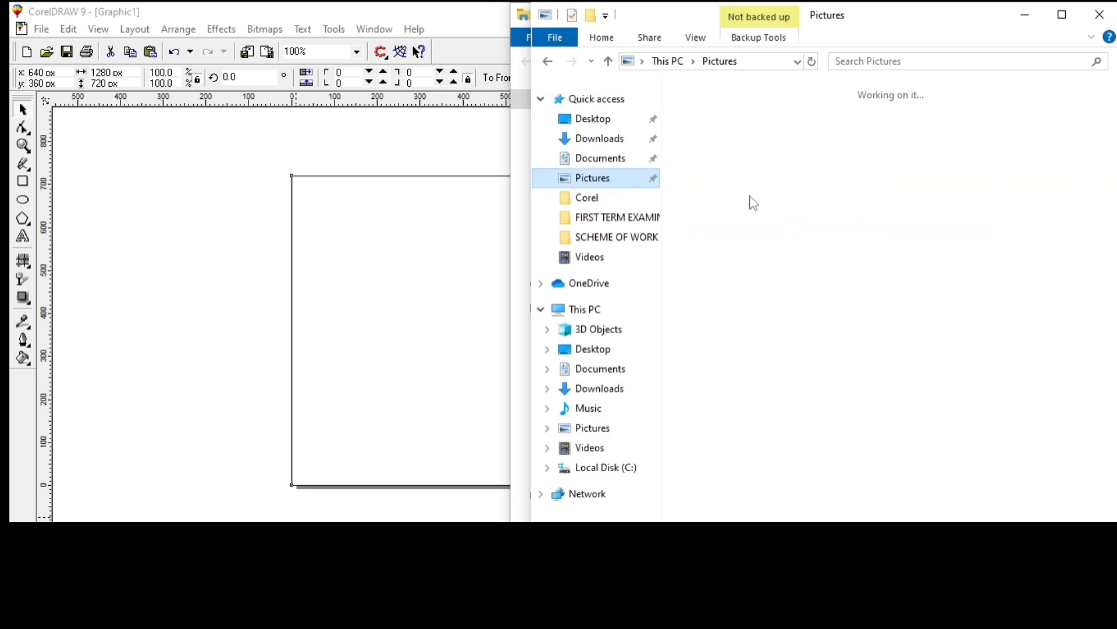
left_click(723, 131)
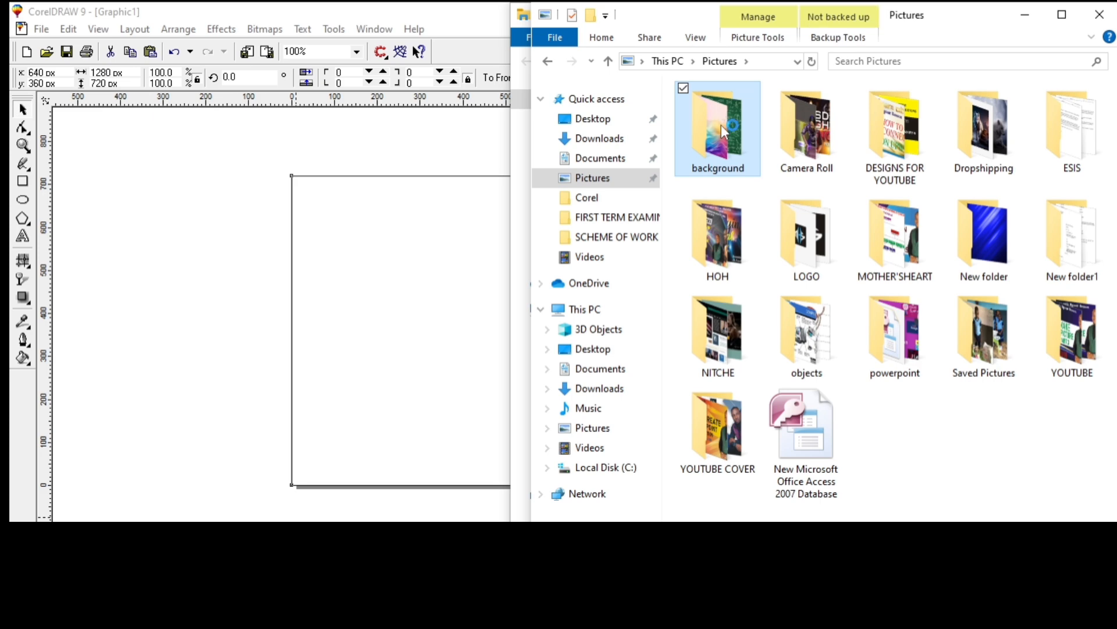
double_click(722, 125)
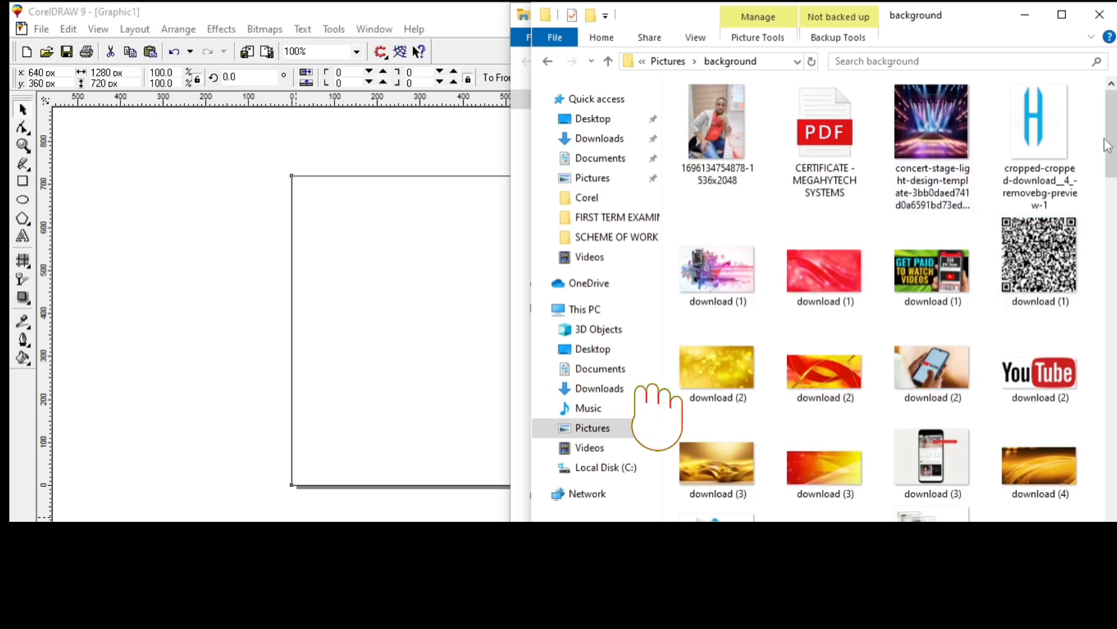
left_click_drag(1110, 166, 1110, 238)
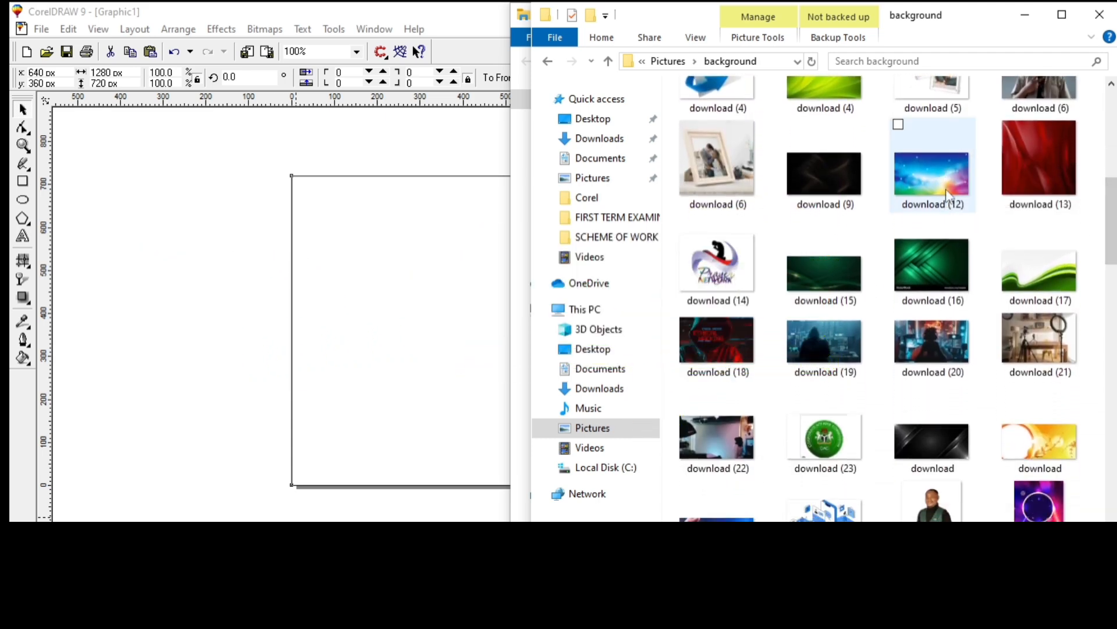
left_click(914, 177)
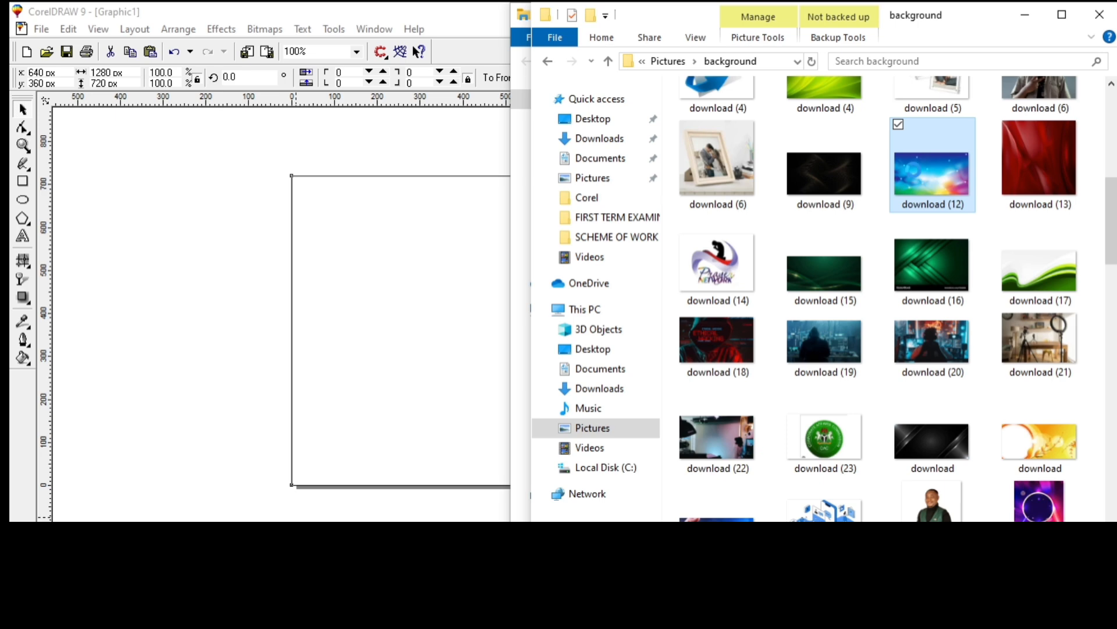
right_click(915, 173)
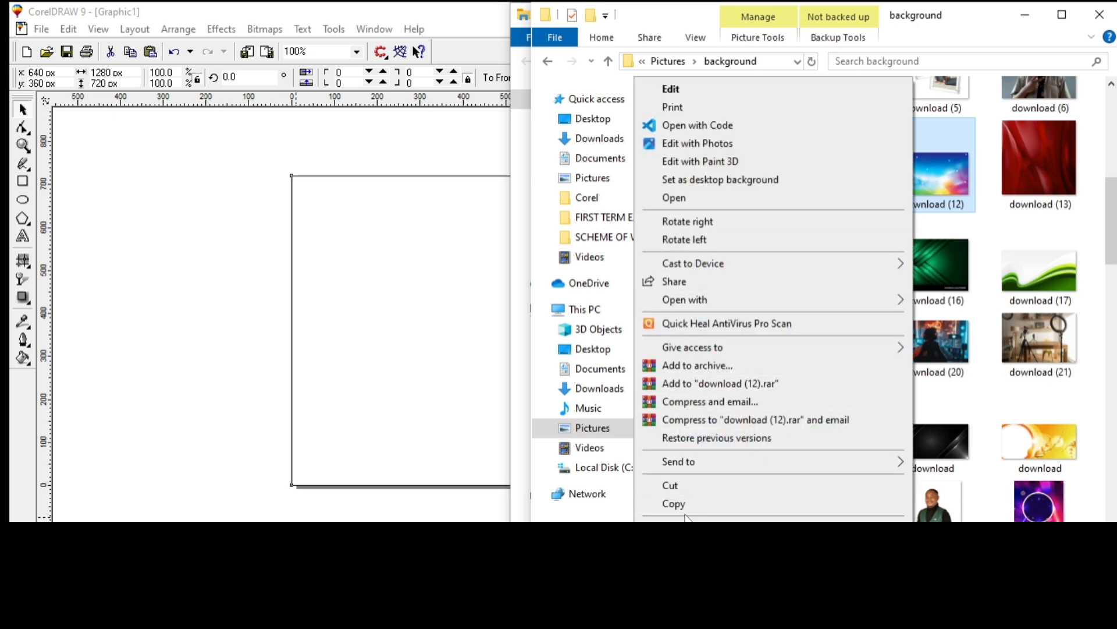
left_click(686, 505)
left_click(175, 392)
key("ctrl+v")
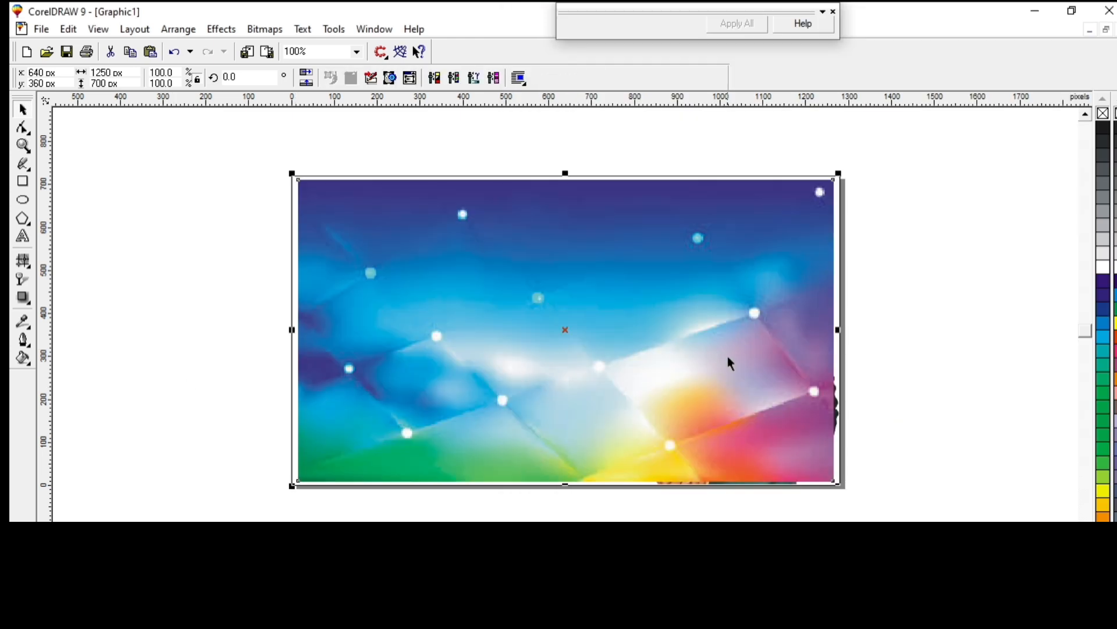
Enlarge the pasted background image to about 1297 × 726 px and move it off the page on its left side.
left_click_drag(728, 361, 363, 312)
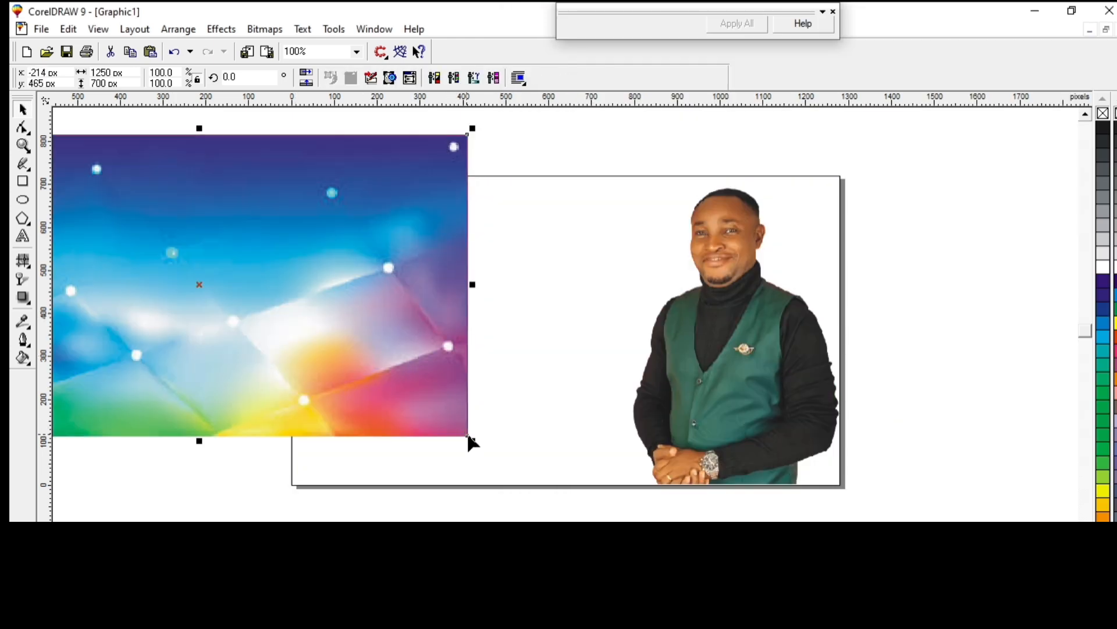
left_click_drag(469, 437, 492, 457)
left_click_drag(357, 379, 93, 347)
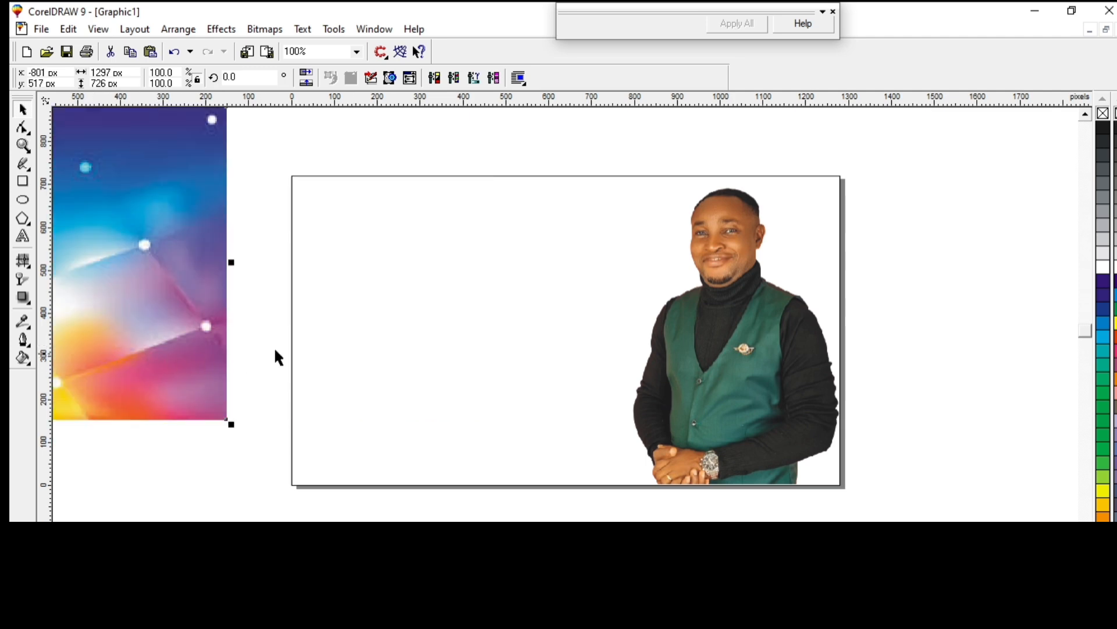
PowerClip the colourful background image inside the page-sized rectangle.
left_click(153, 201)
left_click_drag(153, 201, 484, 282)
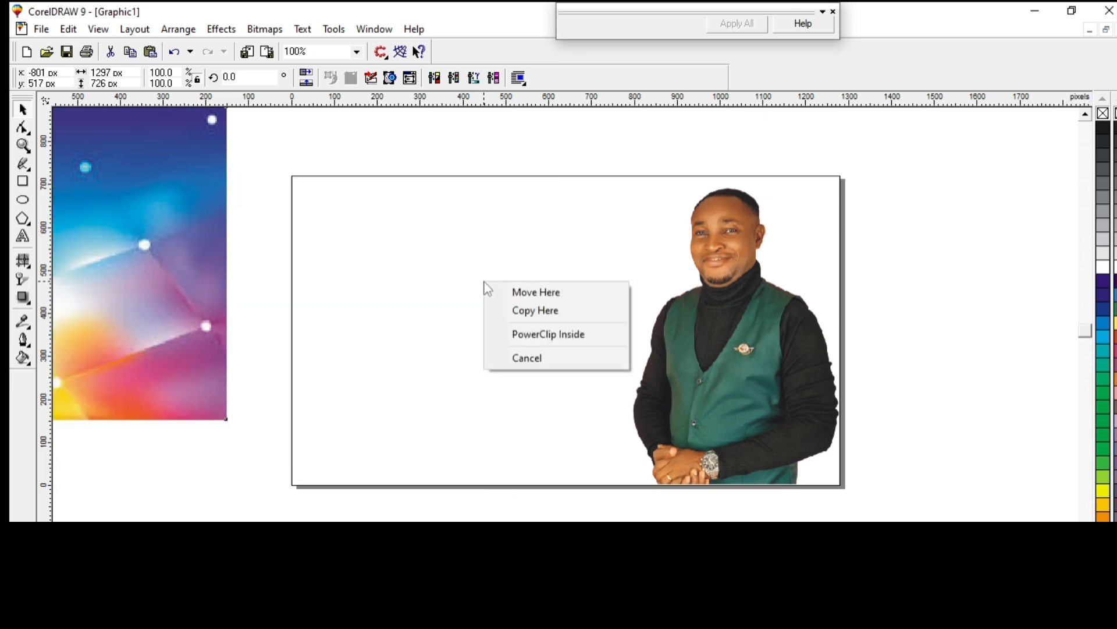
left_click(559, 337)
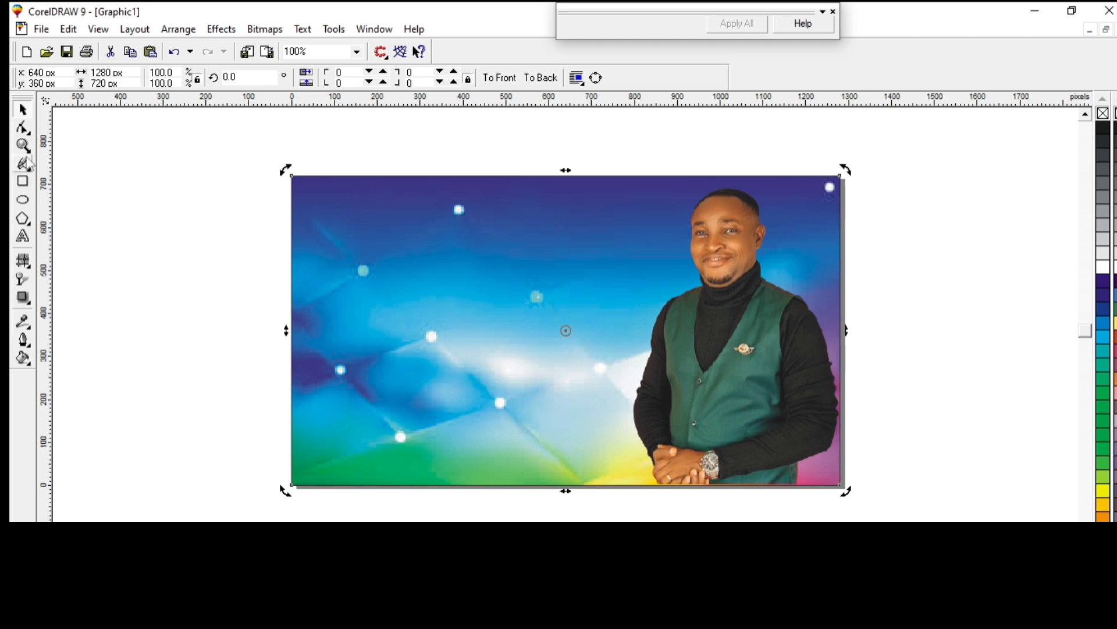
Draw a horizontal rectangle across the middle of the page, about 1279 px wide and 295 px high.
left_click(23, 181)
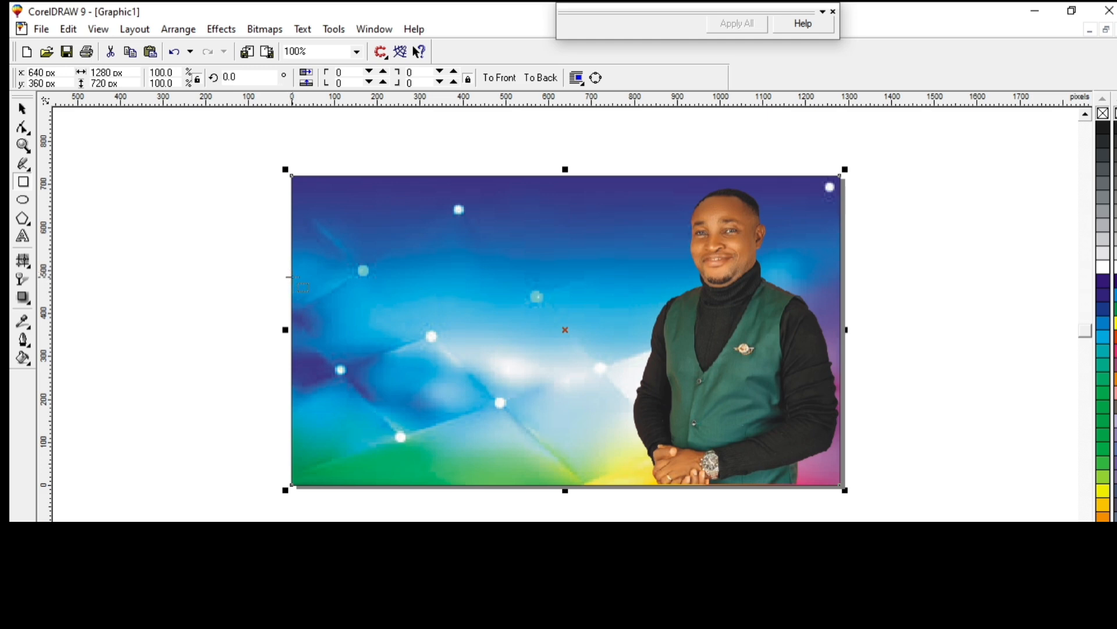
left_click_drag(294, 277, 808, 403)
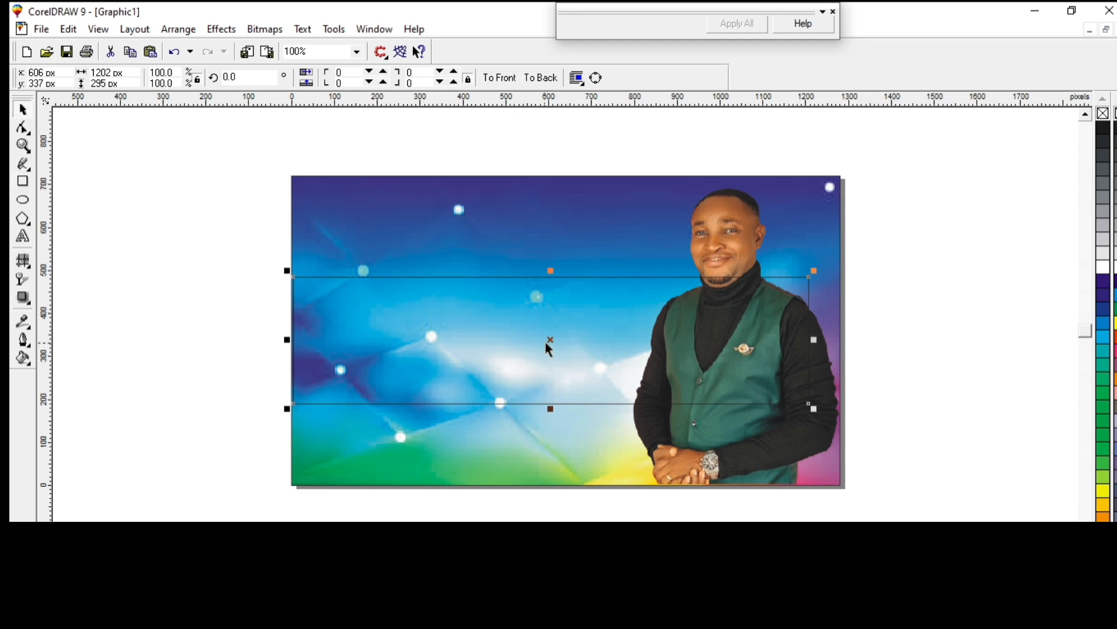
left_click_drag(550, 342, 547, 347)
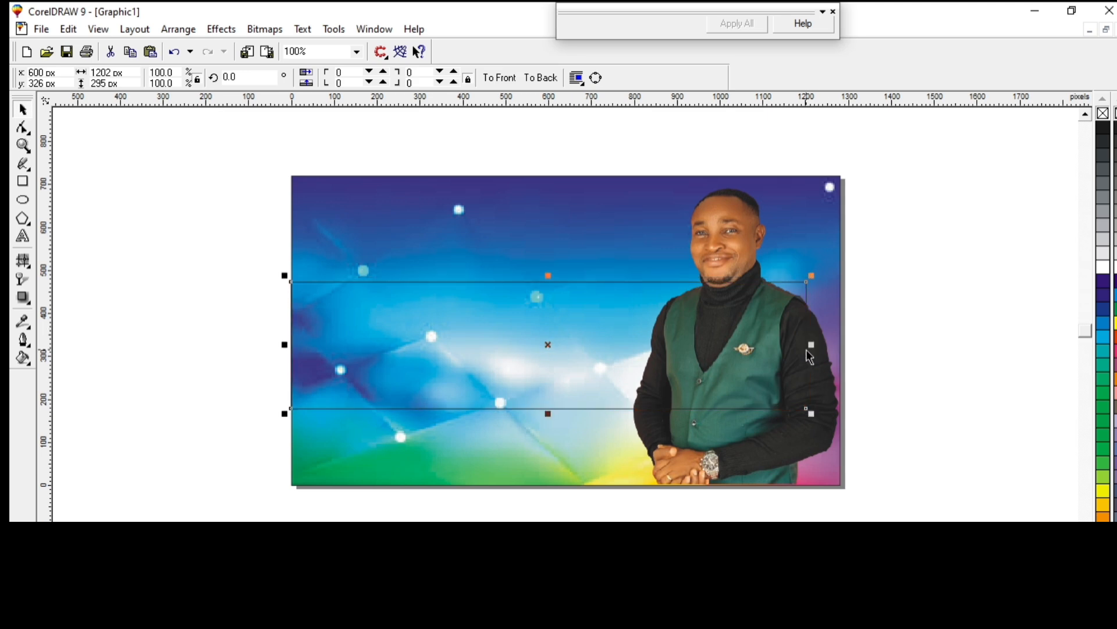
left_click_drag(812, 345, 848, 348)
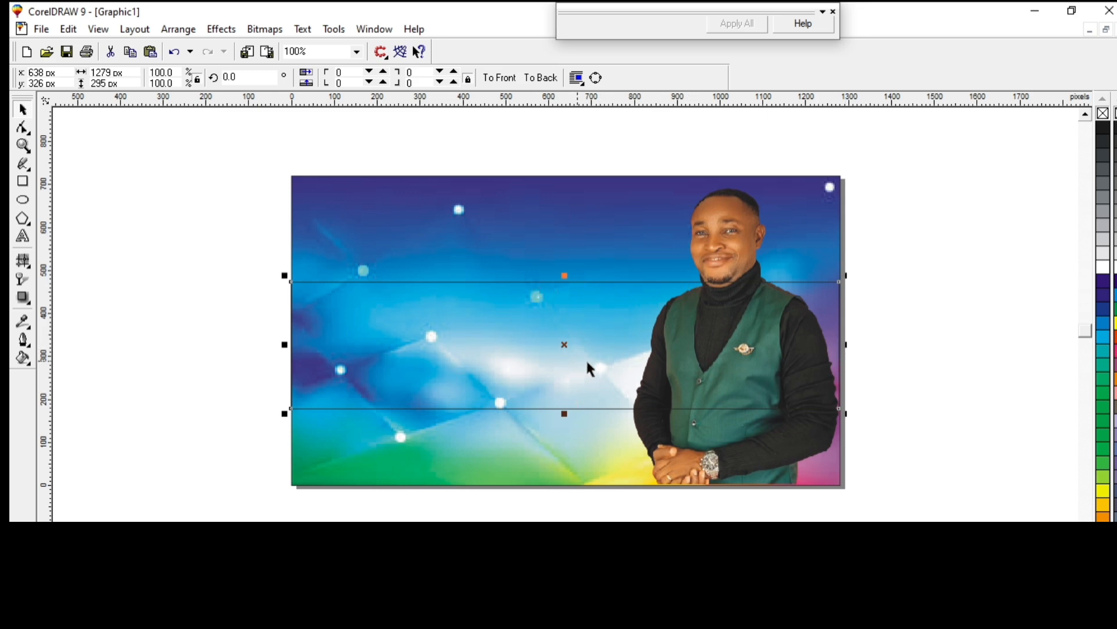
Fill the horizontal band with white and remove its outline.
left_click(1104, 265)
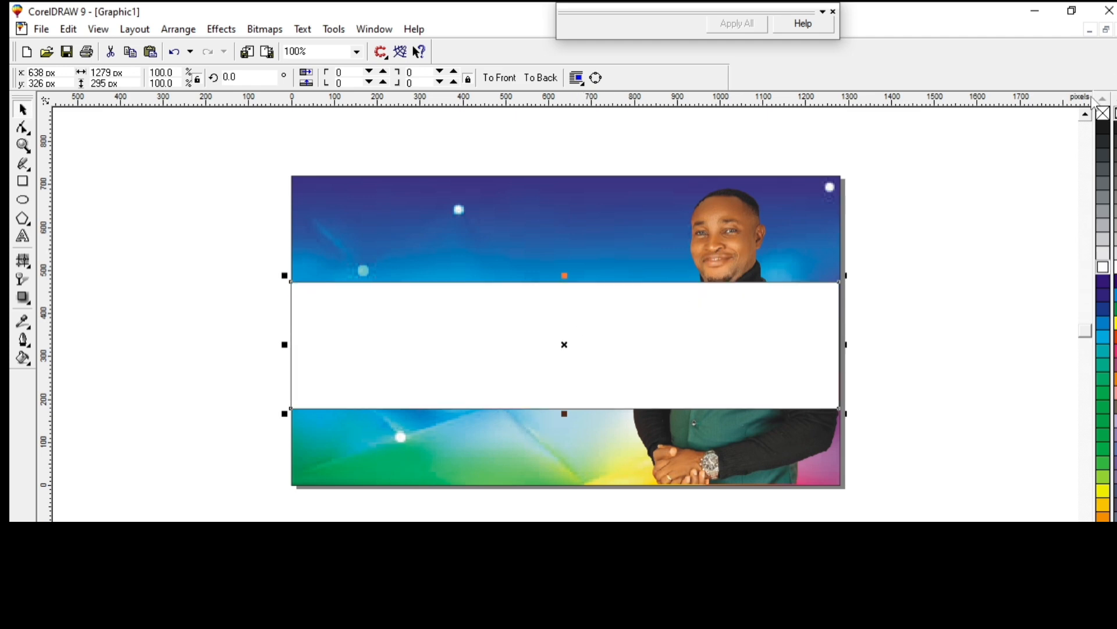
right_click(1102, 114)
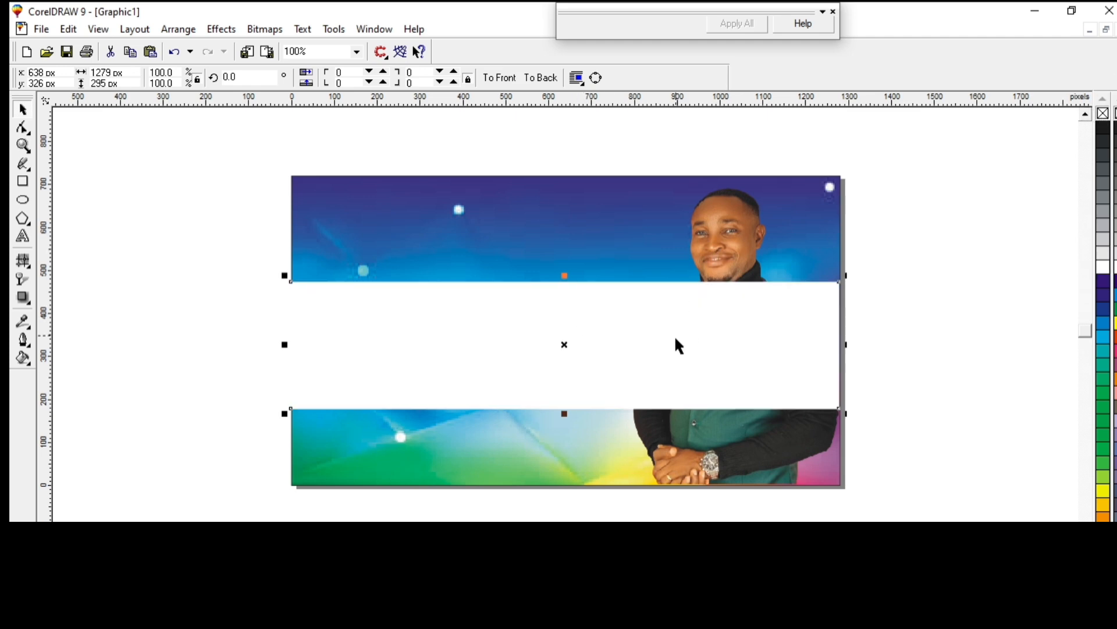
left_click_drag(475, 127, 871, 451)
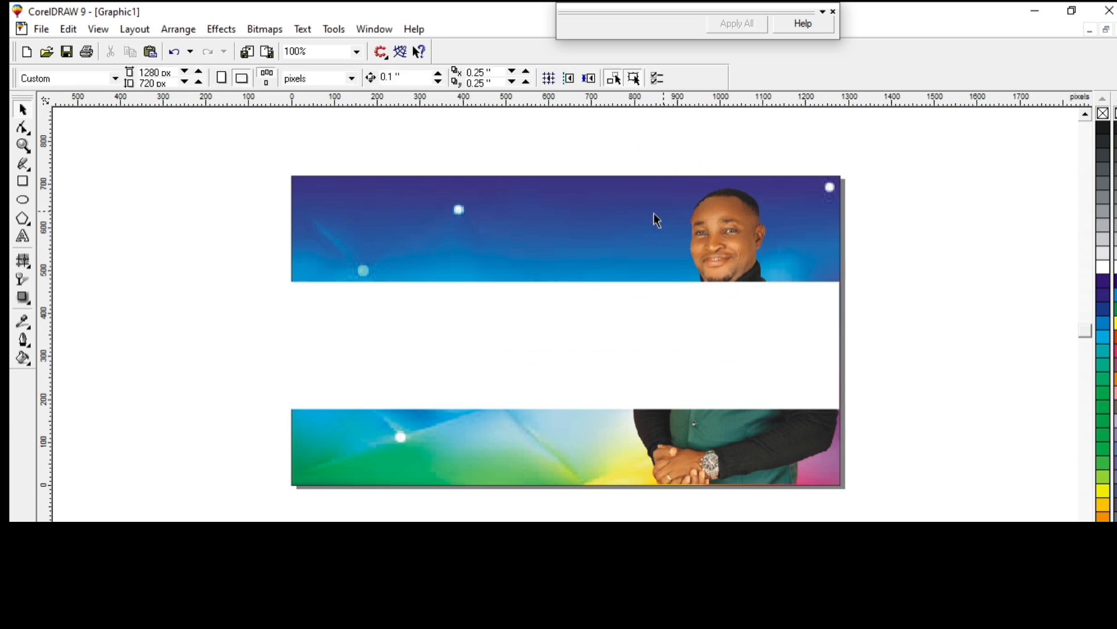
Bring the man's photo to the front, above the white band.
left_click(729, 231)
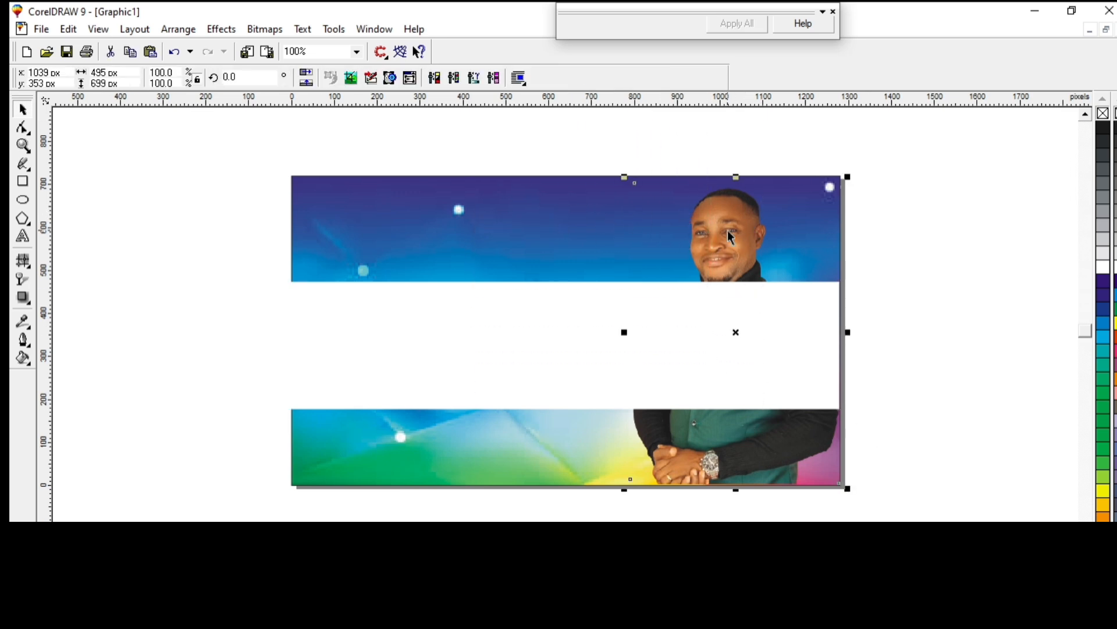
right_click(727, 232)
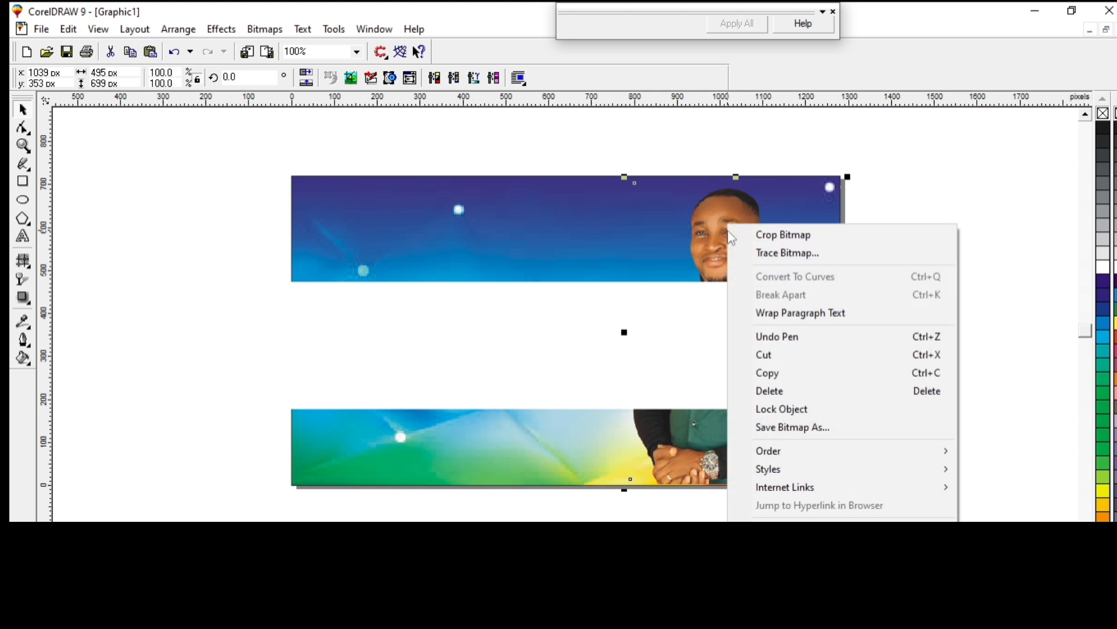
mouse_move(781, 449)
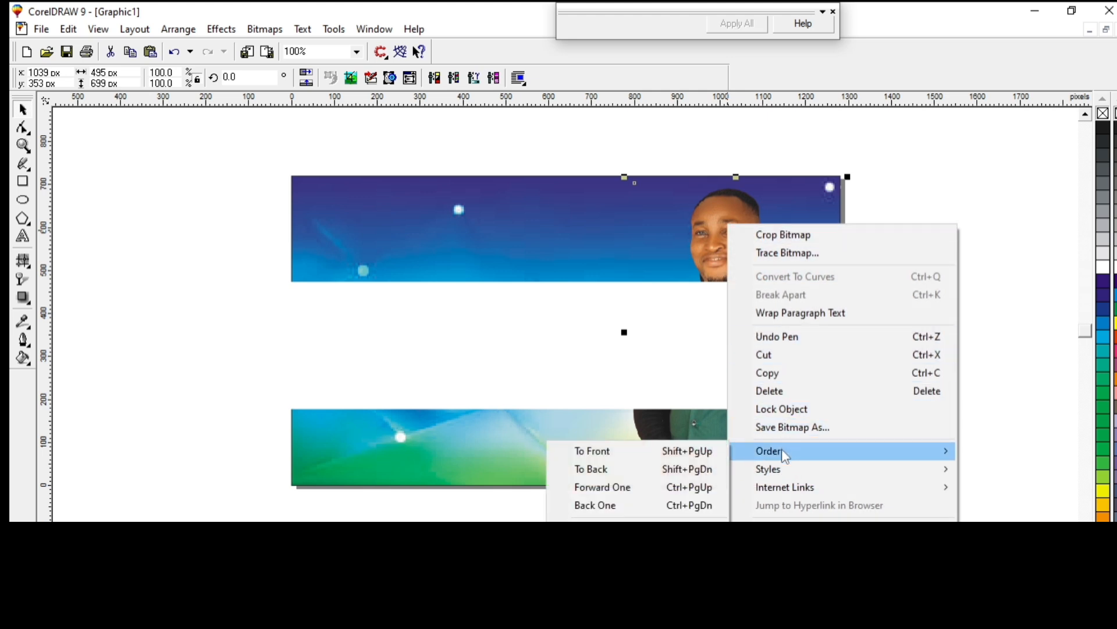
left_click(596, 452)
left_click(911, 277)
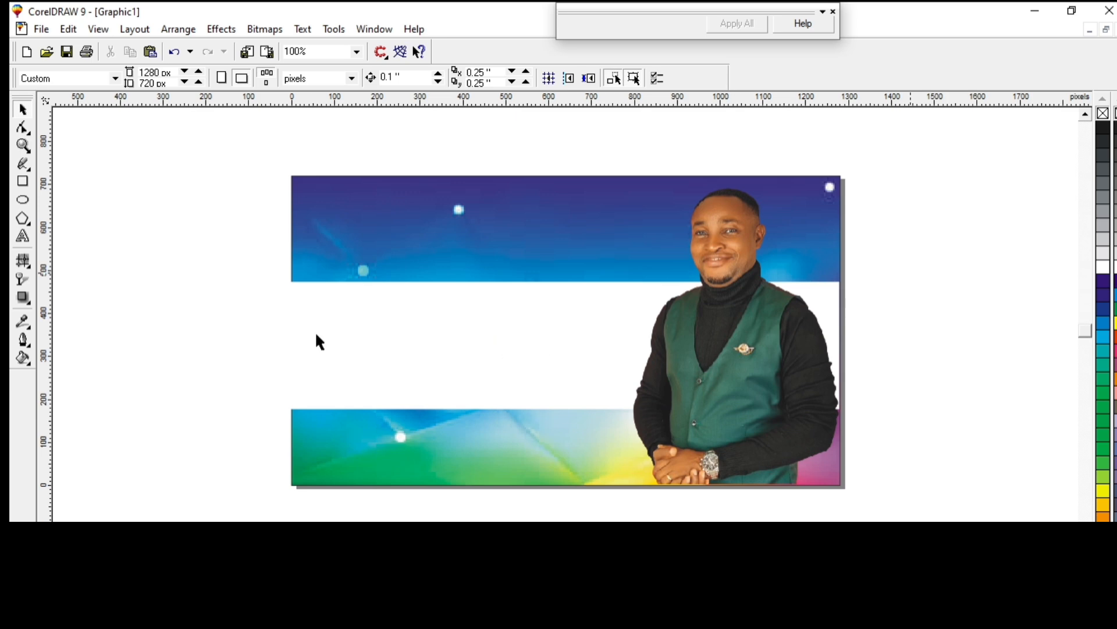
Add an artistic text line reading "HOW TO CREATE THUMBNAIL" across the upper-left part of the page.
left_click(24, 238)
left_click(178, 241)
type("How to")
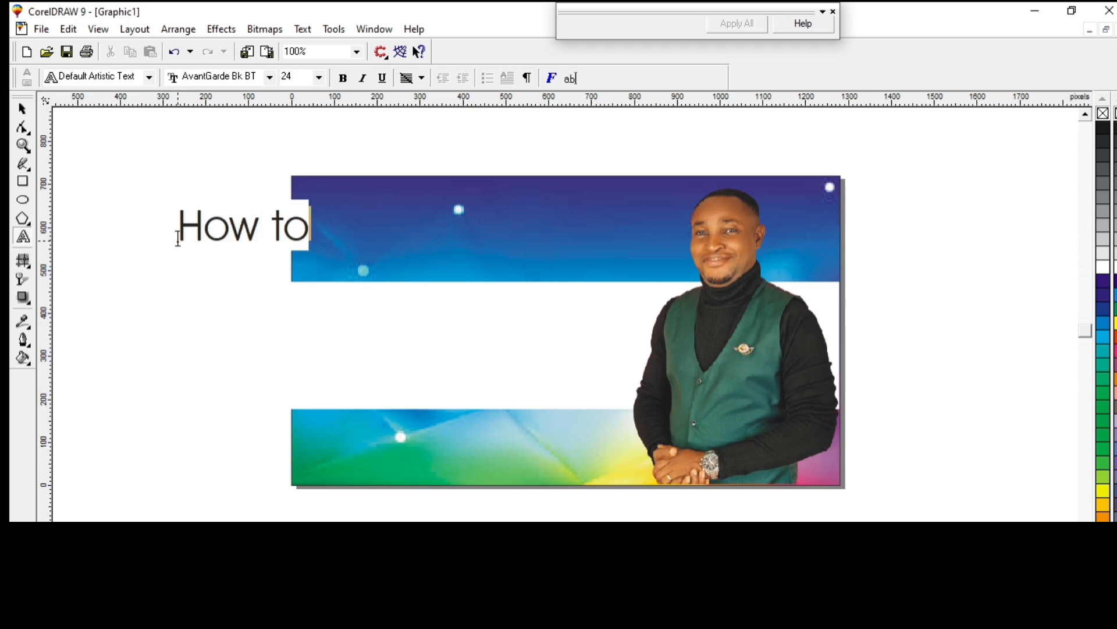
key("BackSpace")
key("BackSpace")
key("BackSpace")
key("BackSpace")
key("BackSpace")
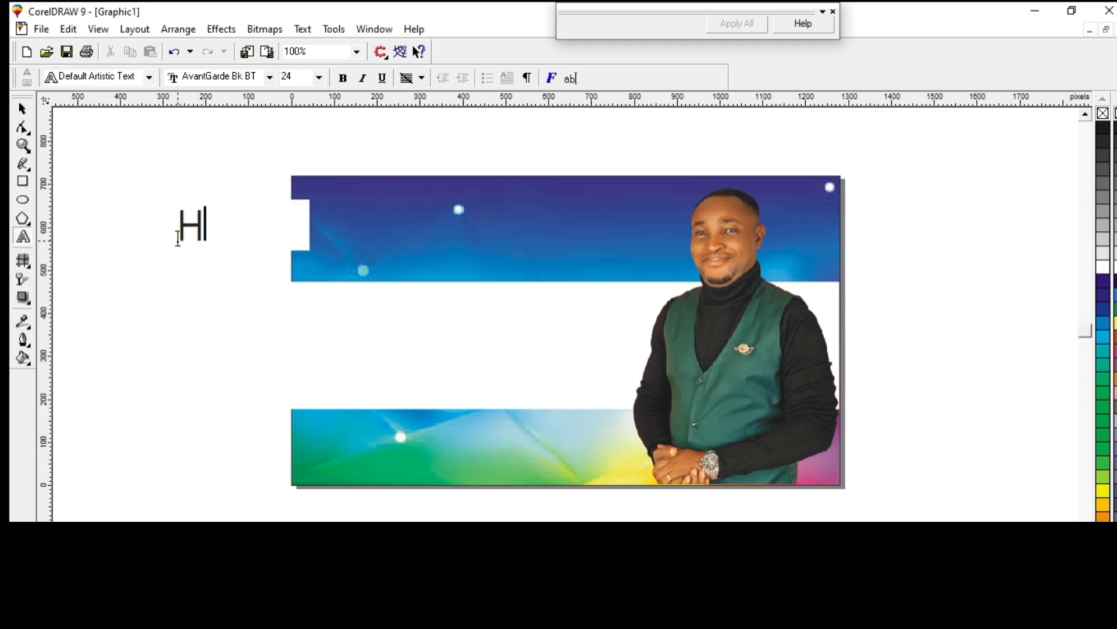
type("OW TO ")
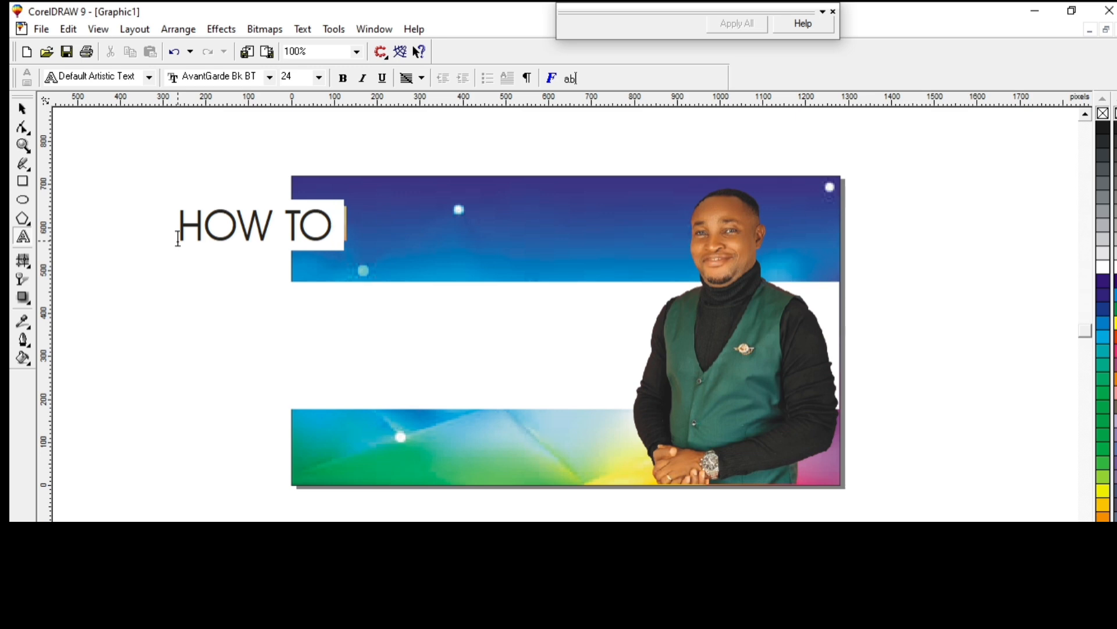
type("C")
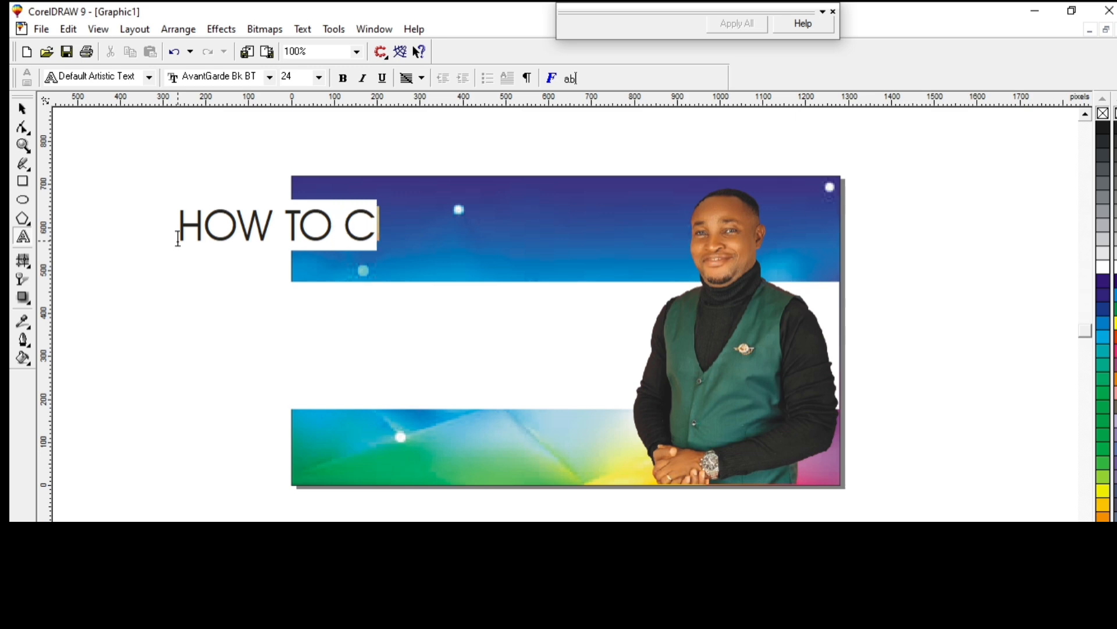
type("REATE")
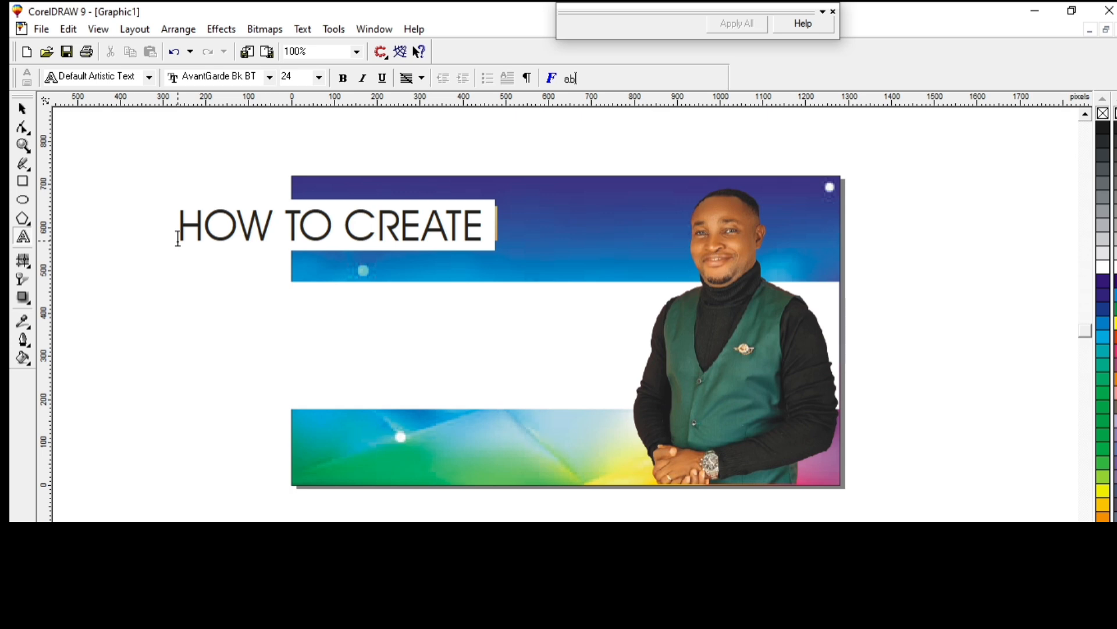
type(" TH")
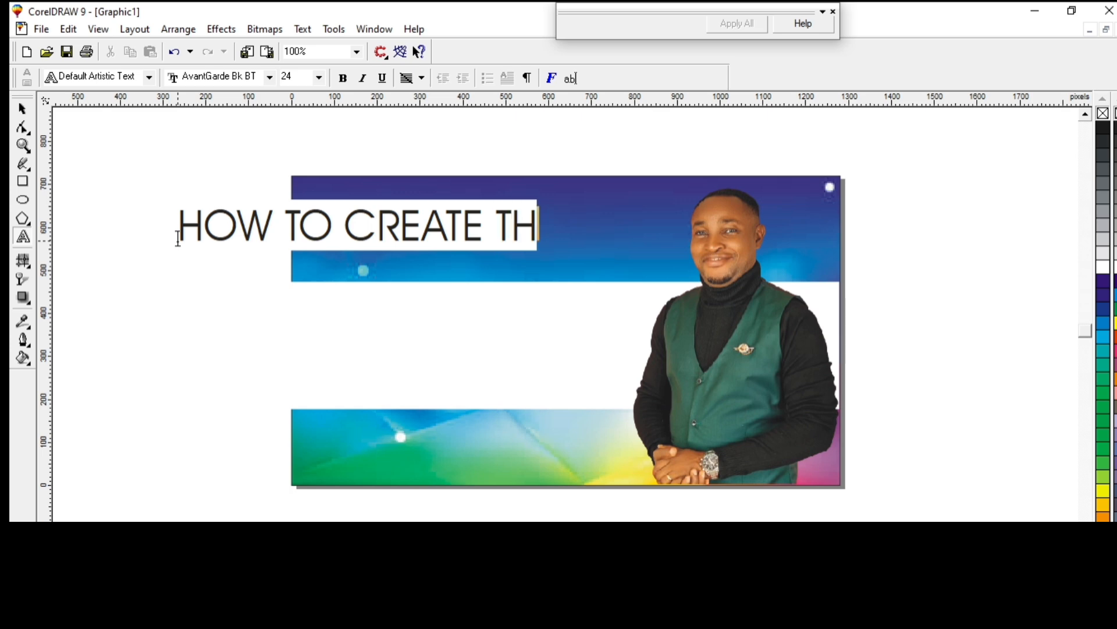
type("UMBNAIL")
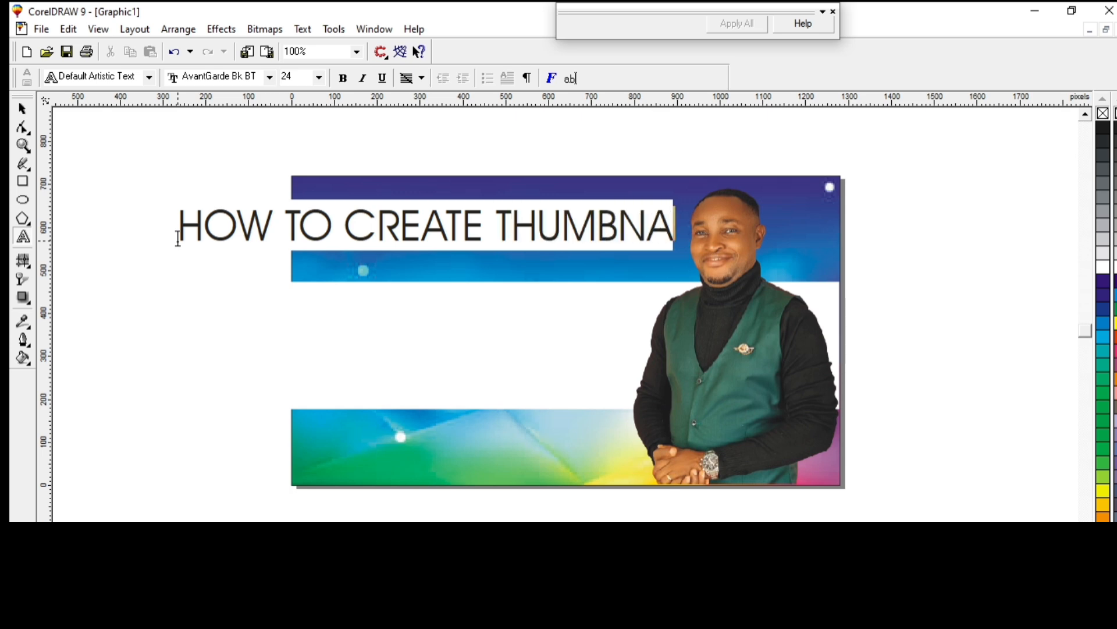
Add a separate artistic text line reading "FOR YOUR YOUTUBE VIDEOS" directly below the first title line.
left_click(191, 284)
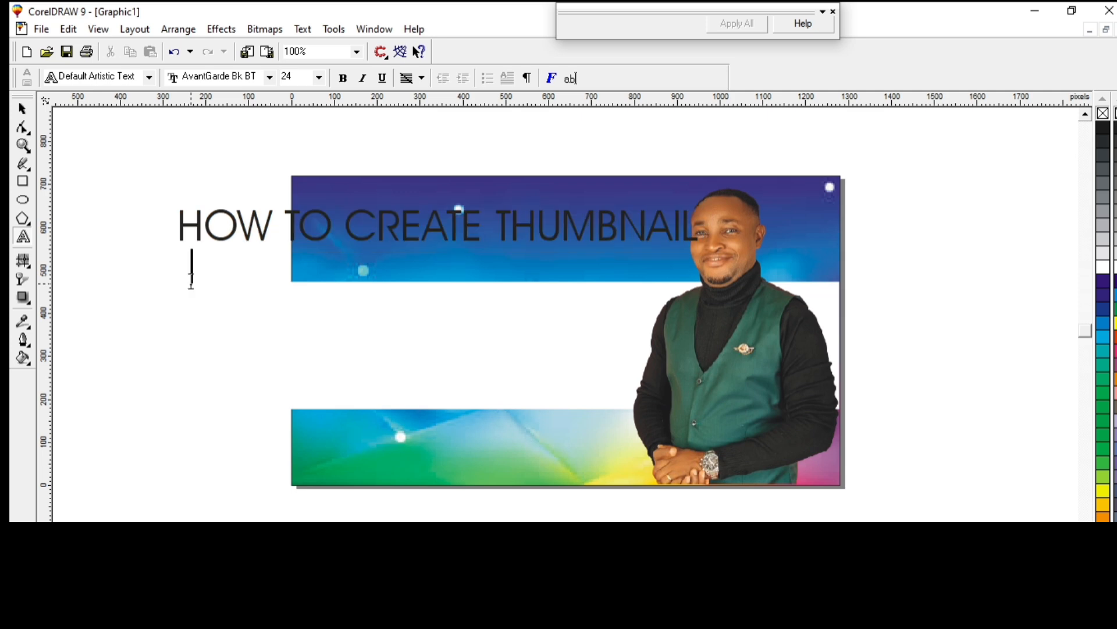
type("FOR YP")
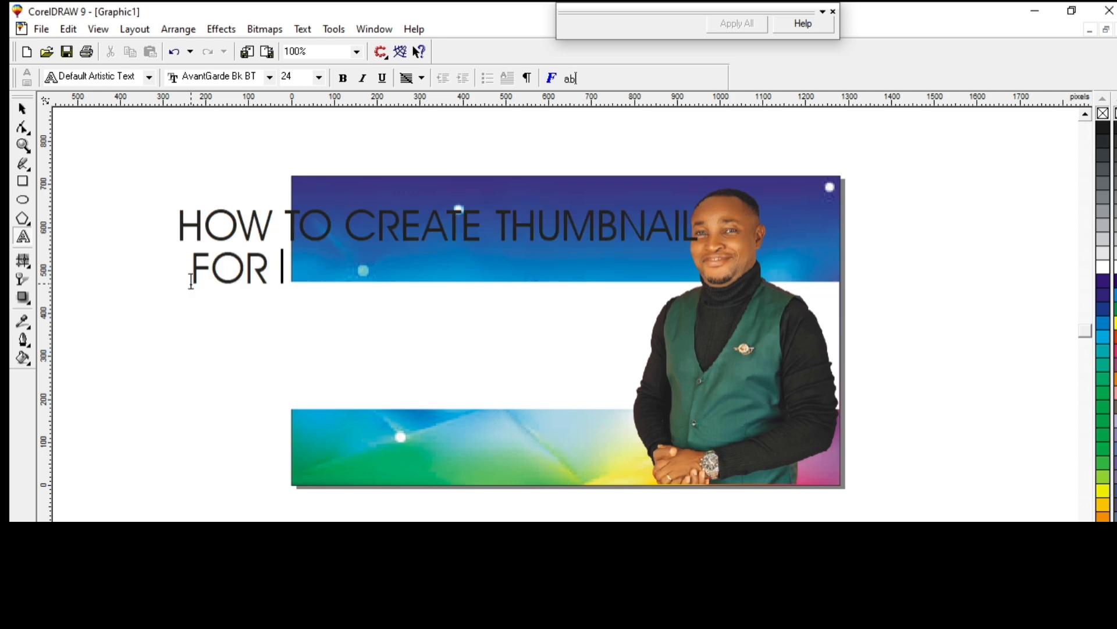
key("BackSpace")
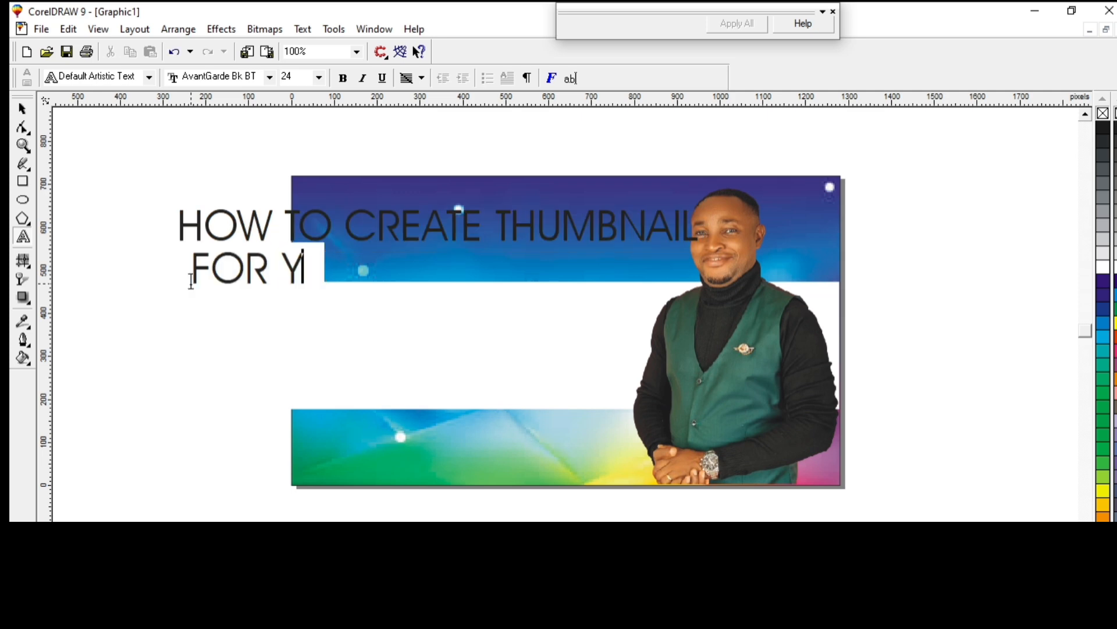
type("OU")
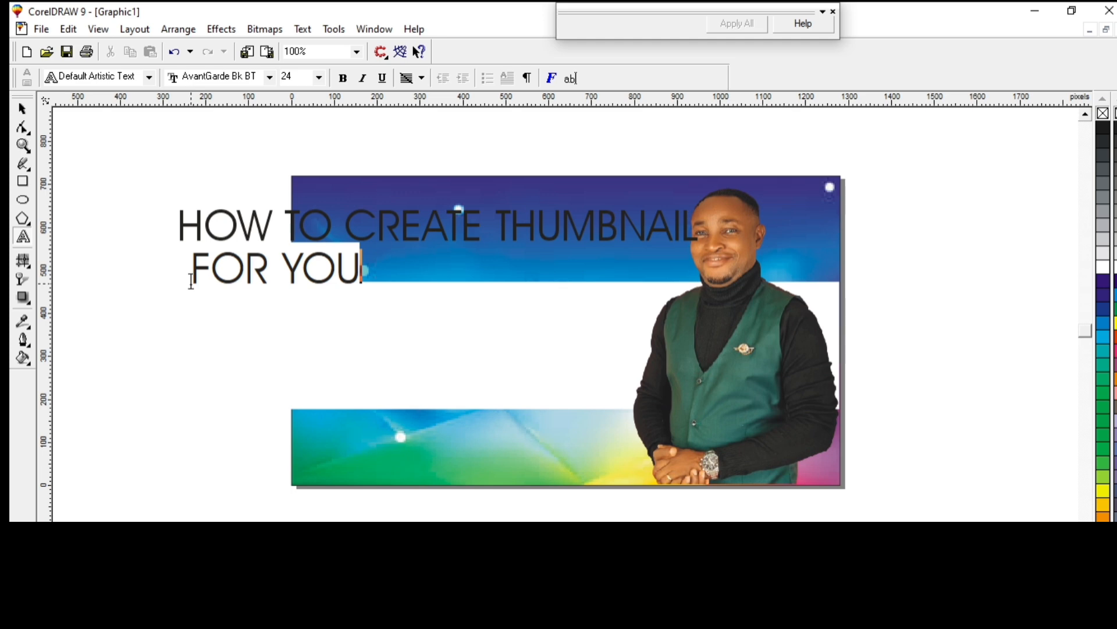
type("R Y")
type("OU")
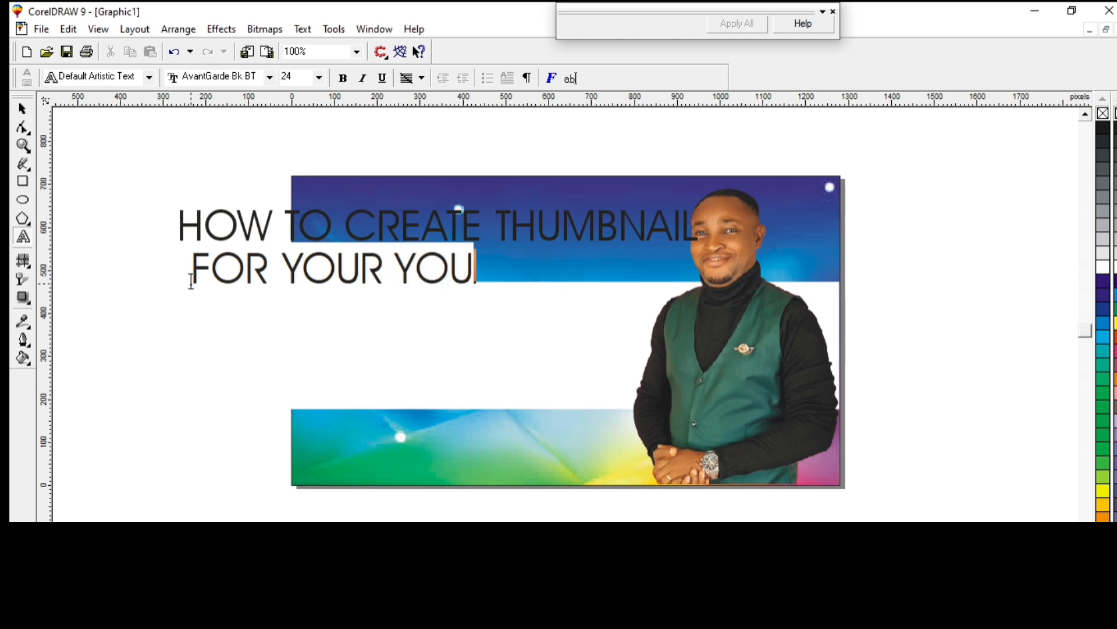
type("TUBE")
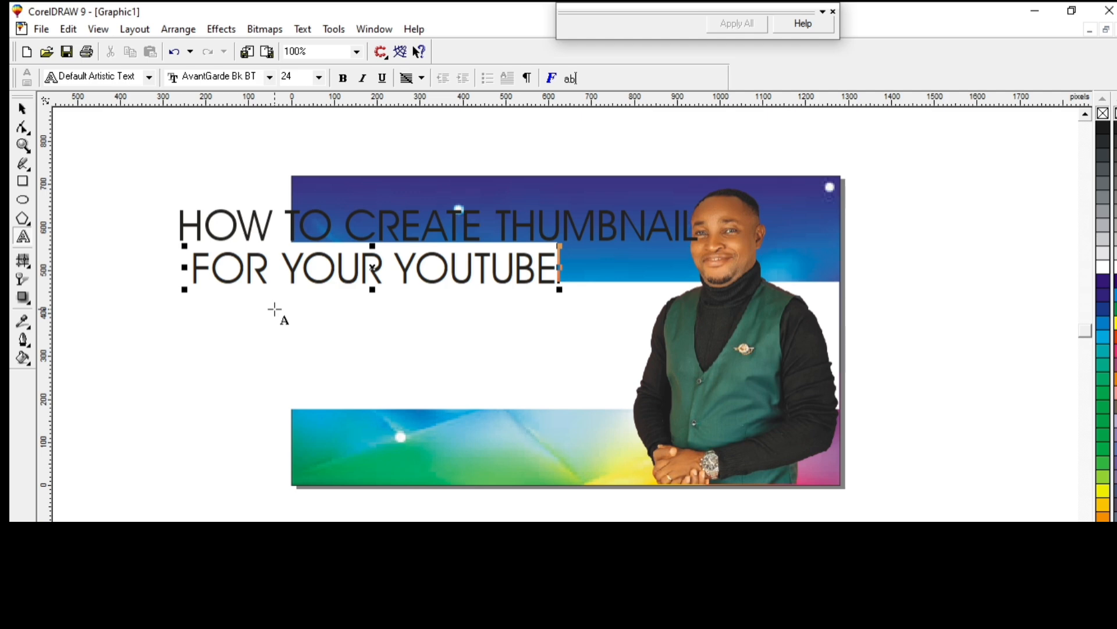
type(" VID")
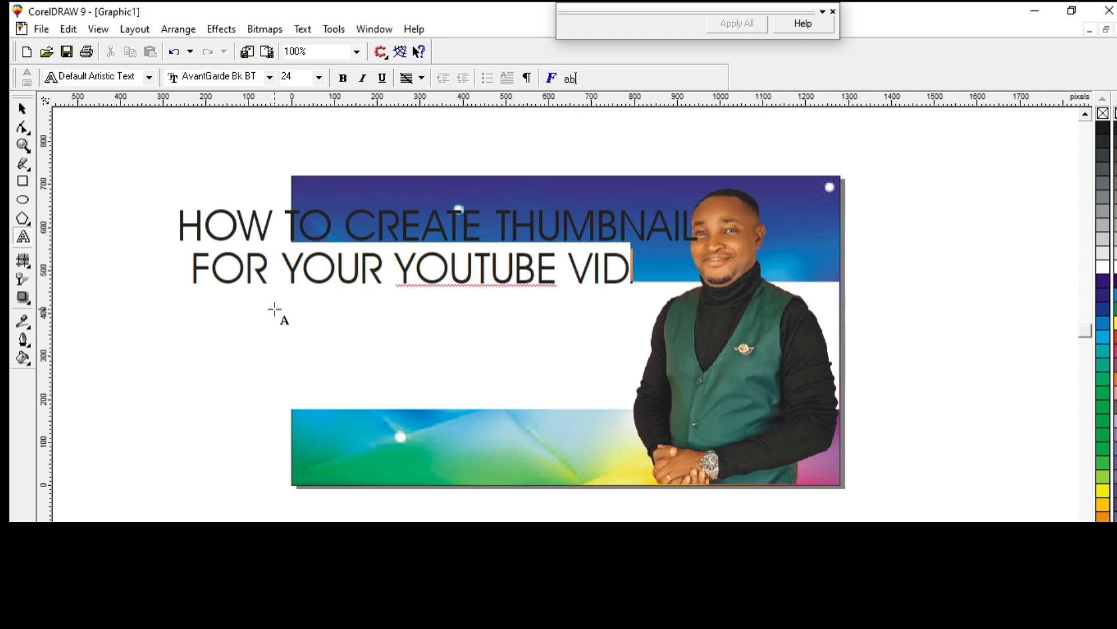
type("EOS")
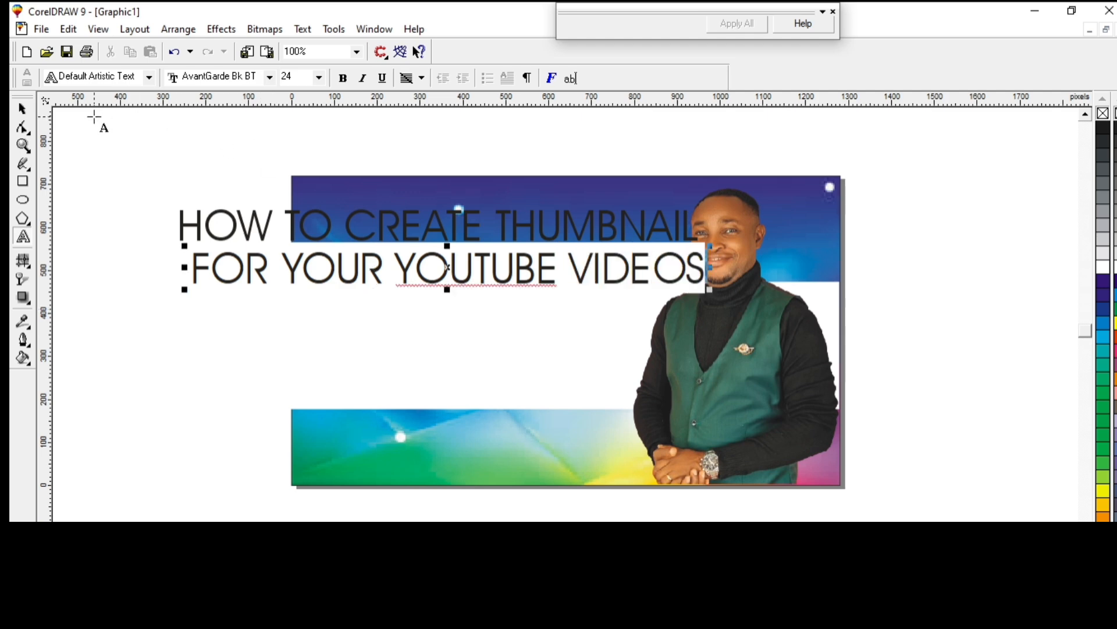
Format the "HOW TO CREATE THUMBNAIL" text as Bahnschrift, bold, size 16.
left_click(22, 109)
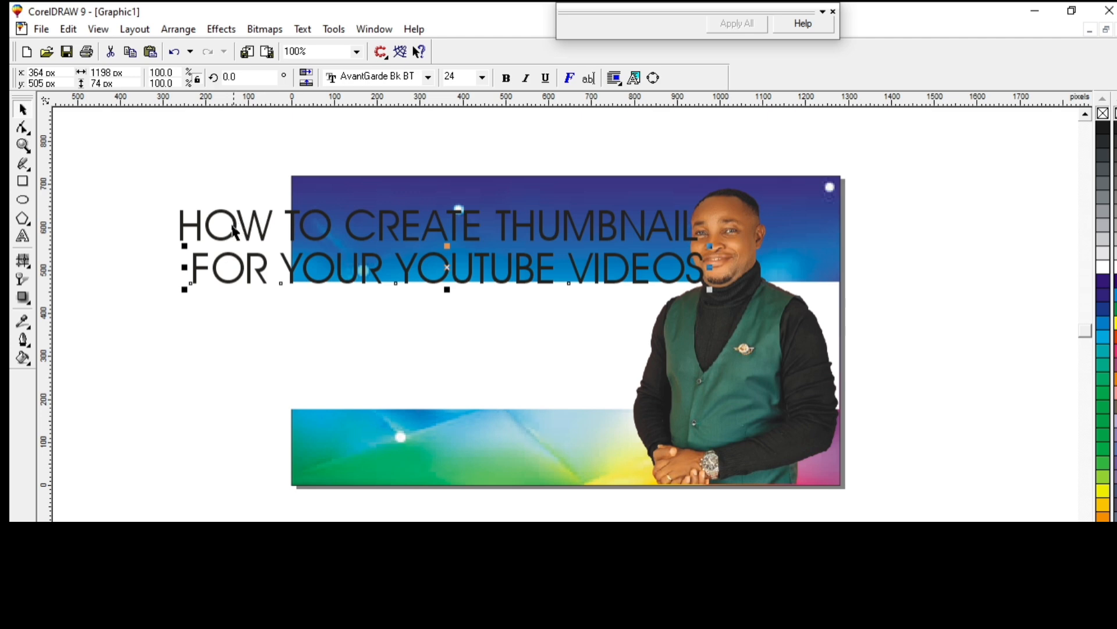
left_click(210, 229)
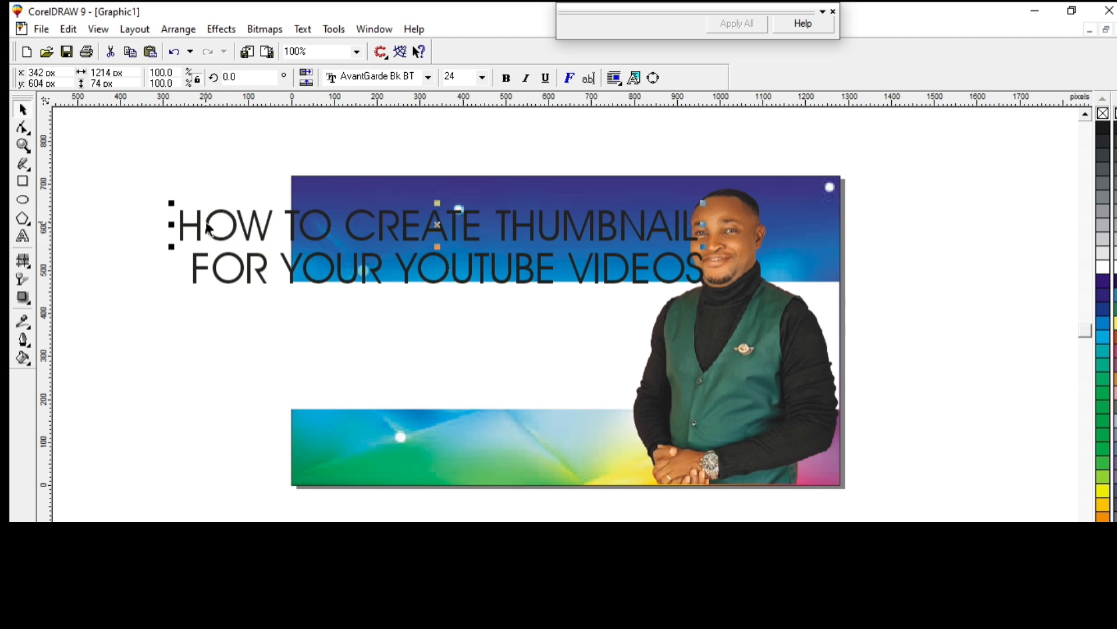
left_click(429, 77)
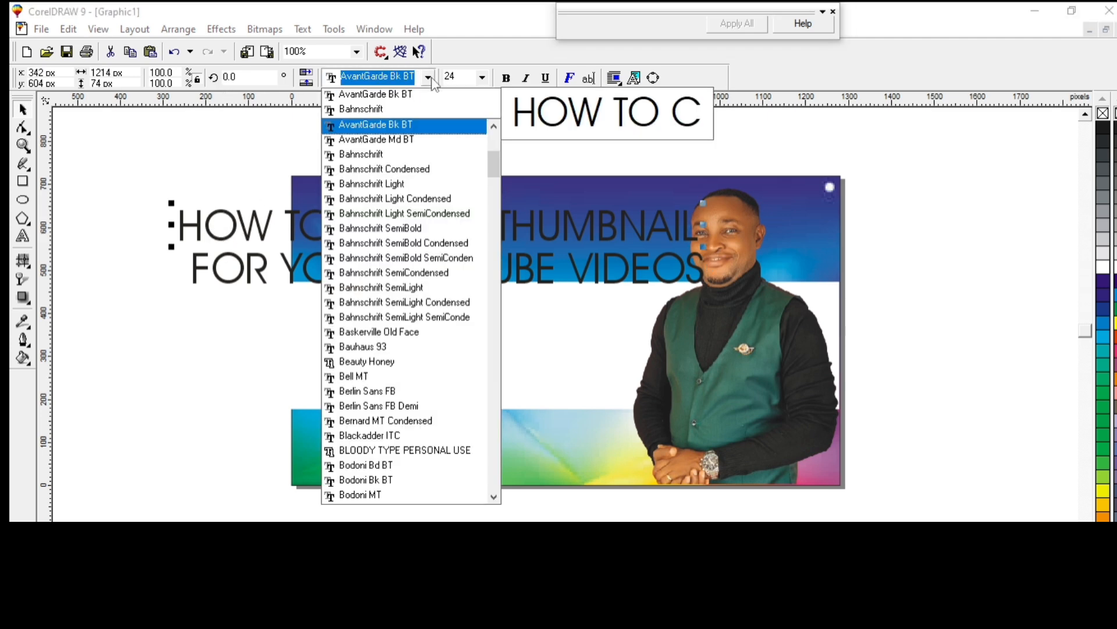
left_click(362, 110)
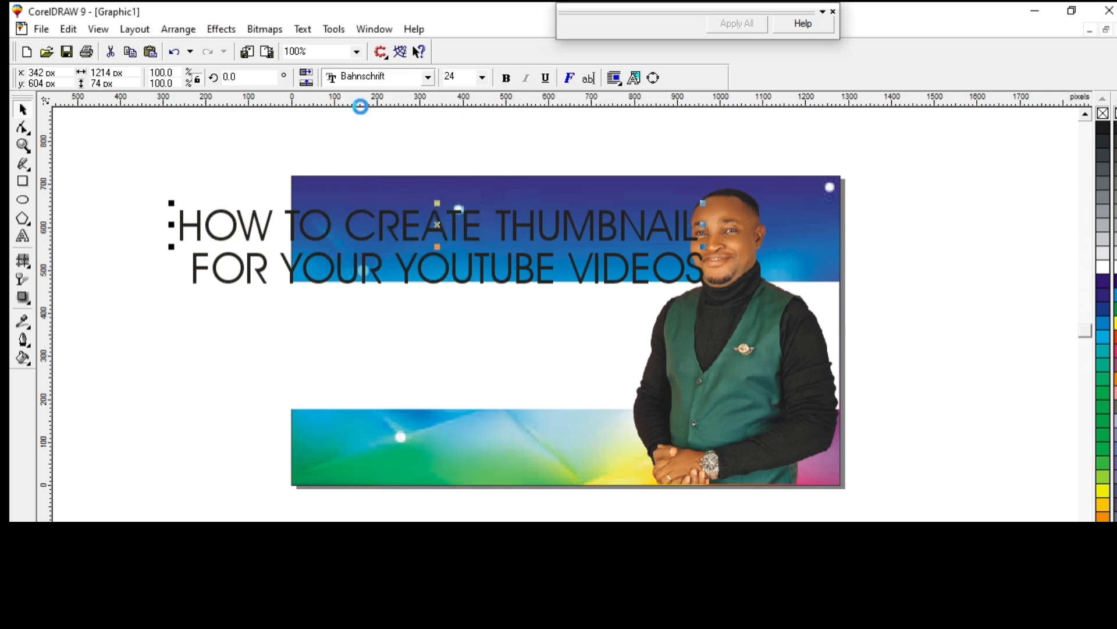
left_click(505, 78)
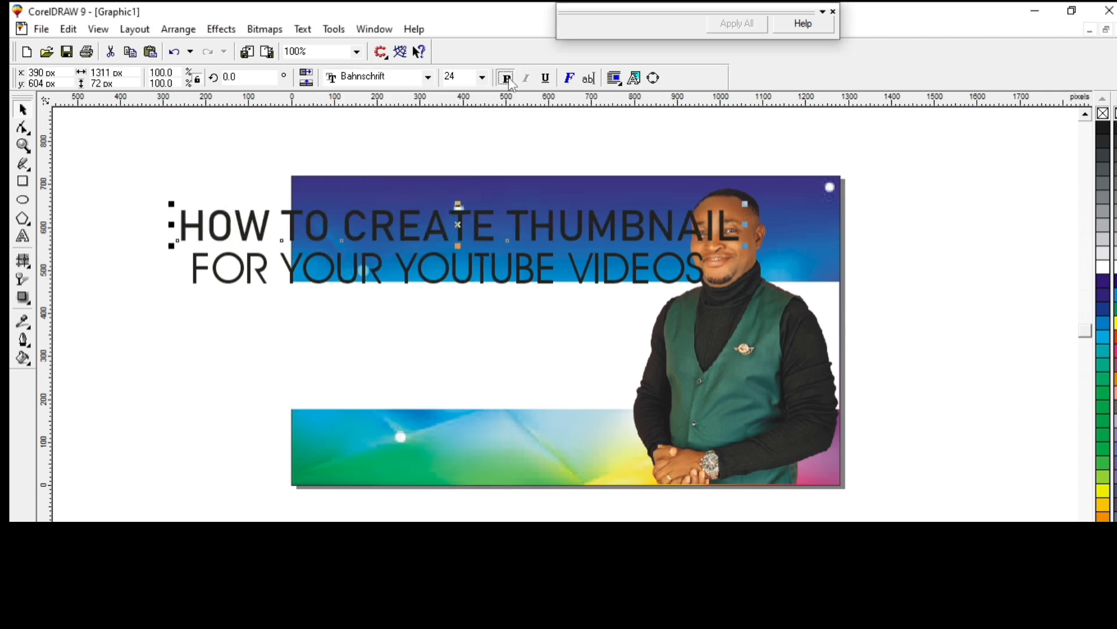
left_click(483, 78)
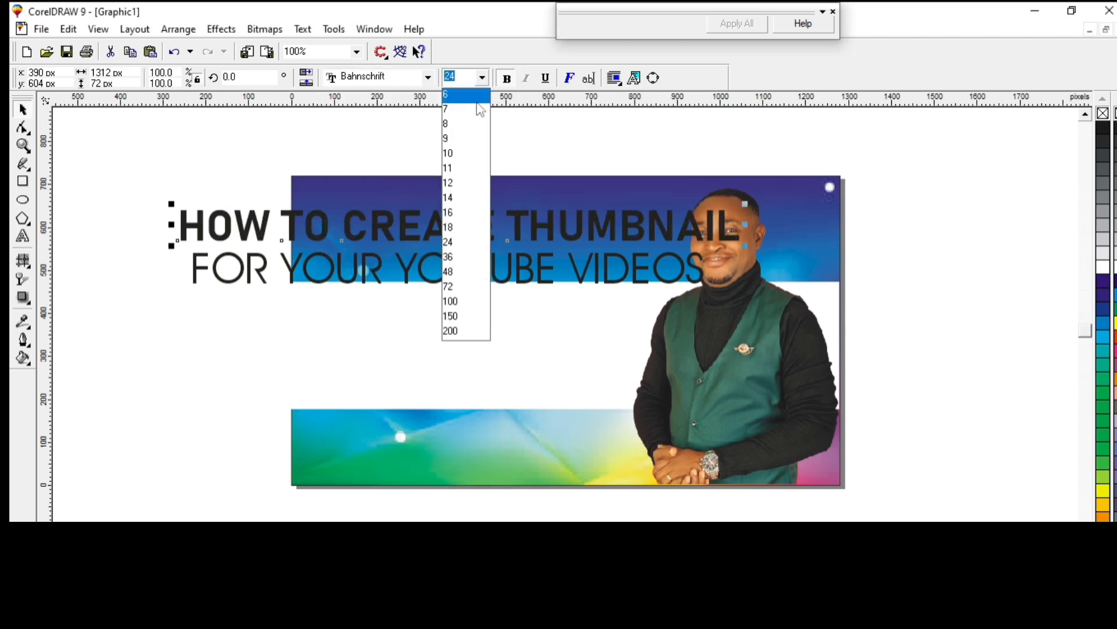
left_click(466, 215)
Move both title lines onto the white band, with "HOW TO CREATE THUMBNAIL" above "FOR YOUR YOUTUBE VIDEOS".
left_click(391, 239)
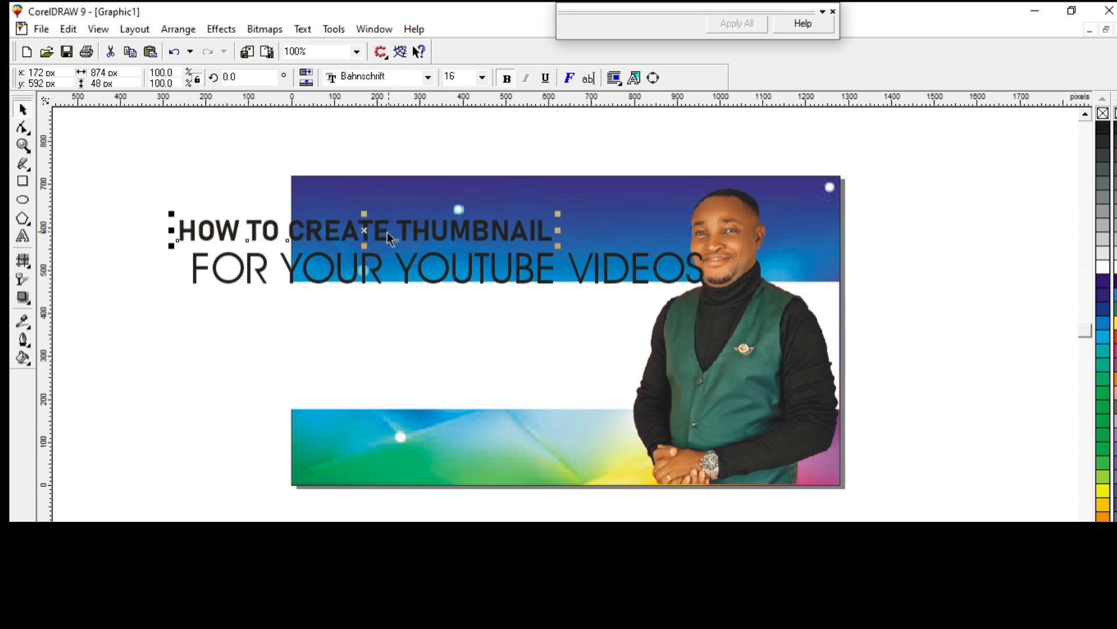
left_click_drag(368, 231, 483, 307)
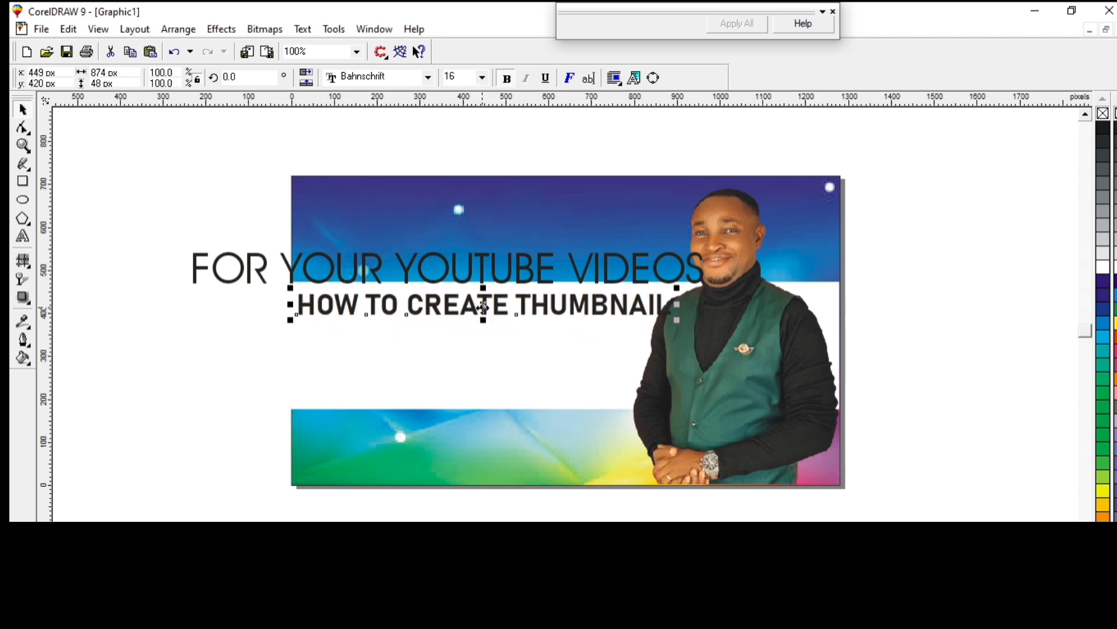
left_click(410, 277)
left_click_drag(410, 277, 483, 364)
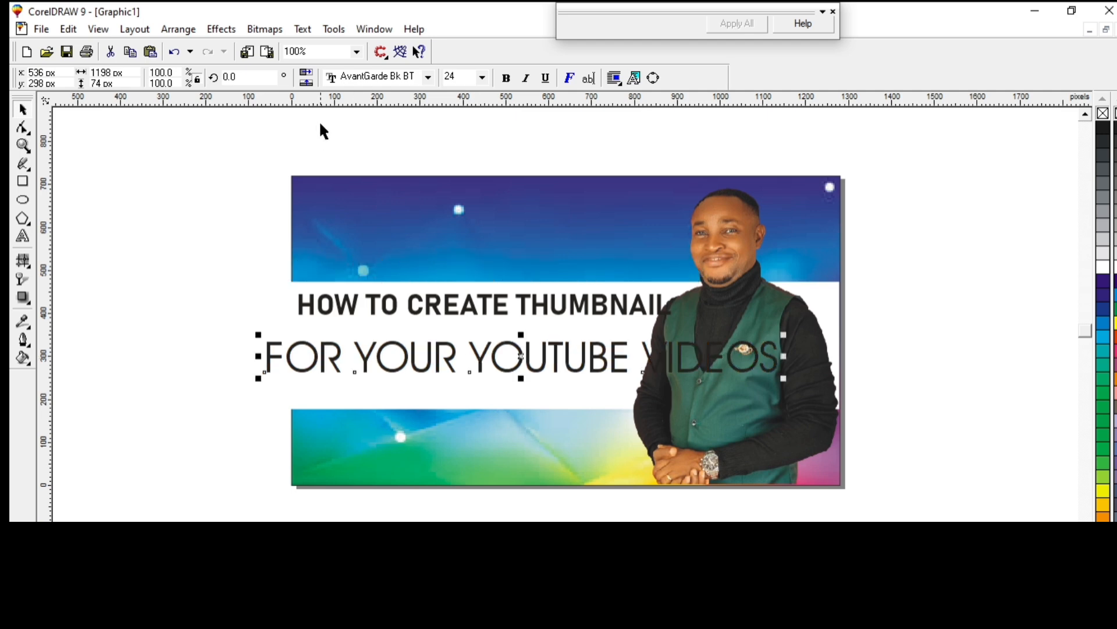
Format the "FOR YOUR YOUTUBE VIDEOS" text as Bahnschrift, bold, size 16.
left_click(428, 78)
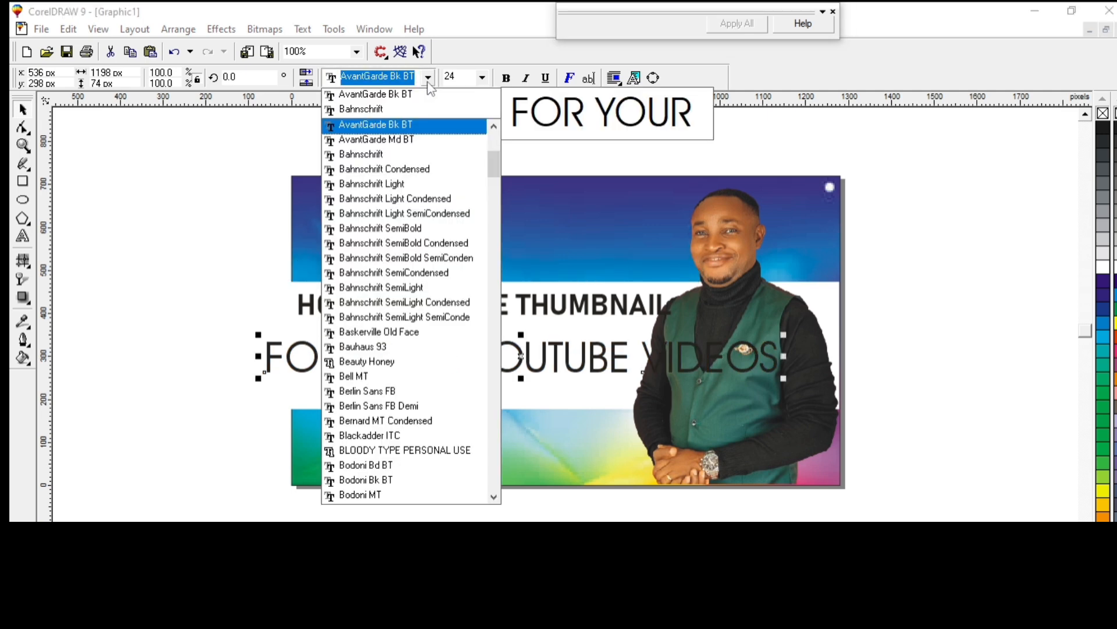
left_click(382, 111)
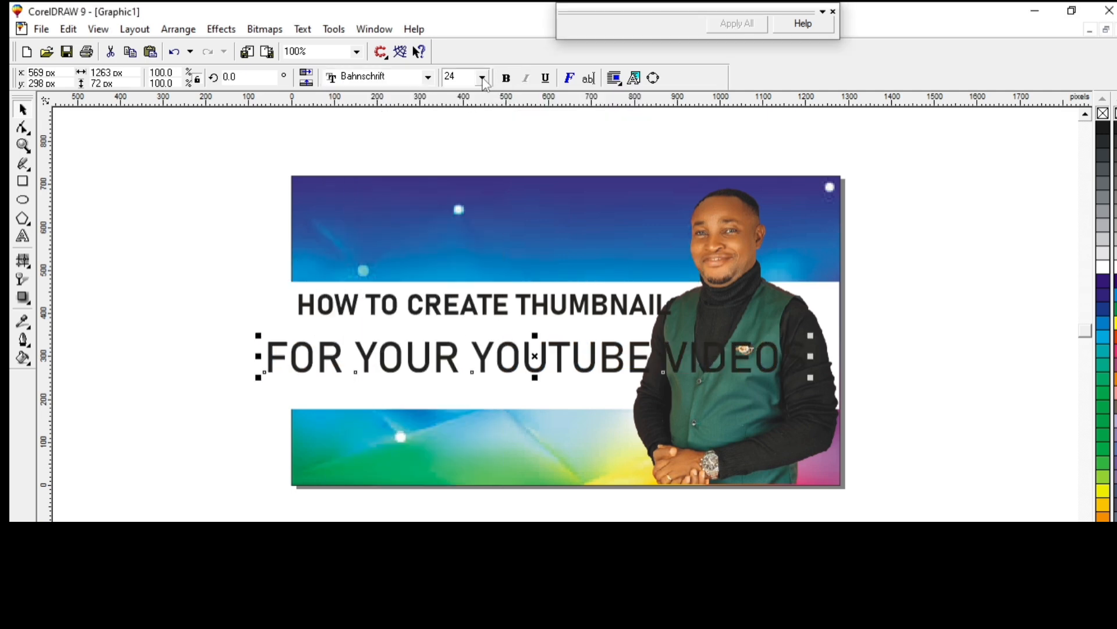
left_click(483, 78)
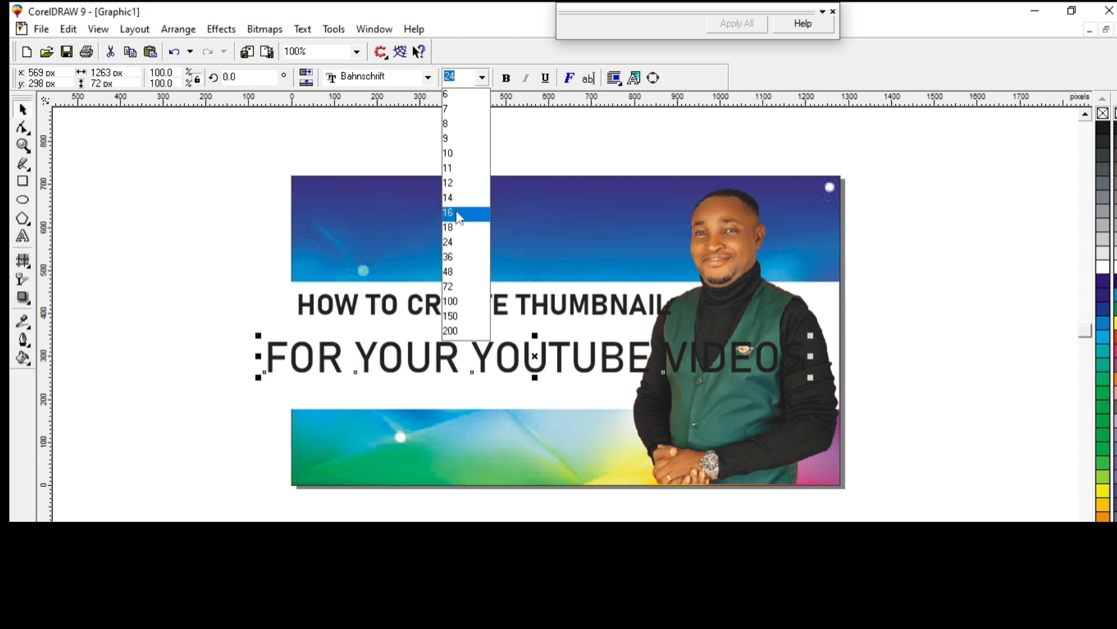
left_click(460, 214)
left_click(512, 79)
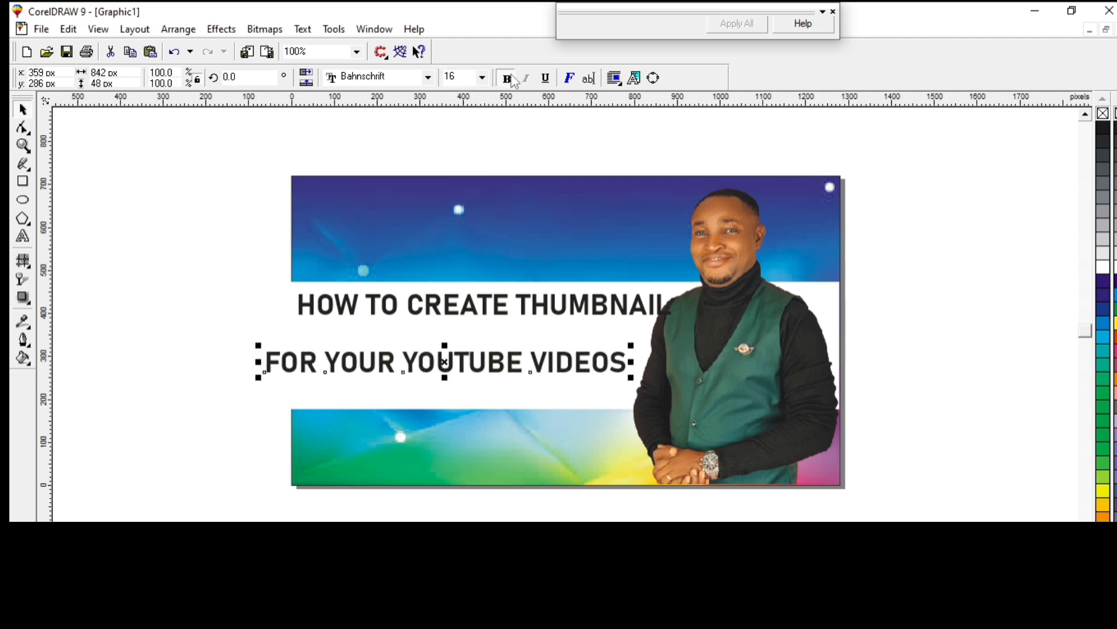